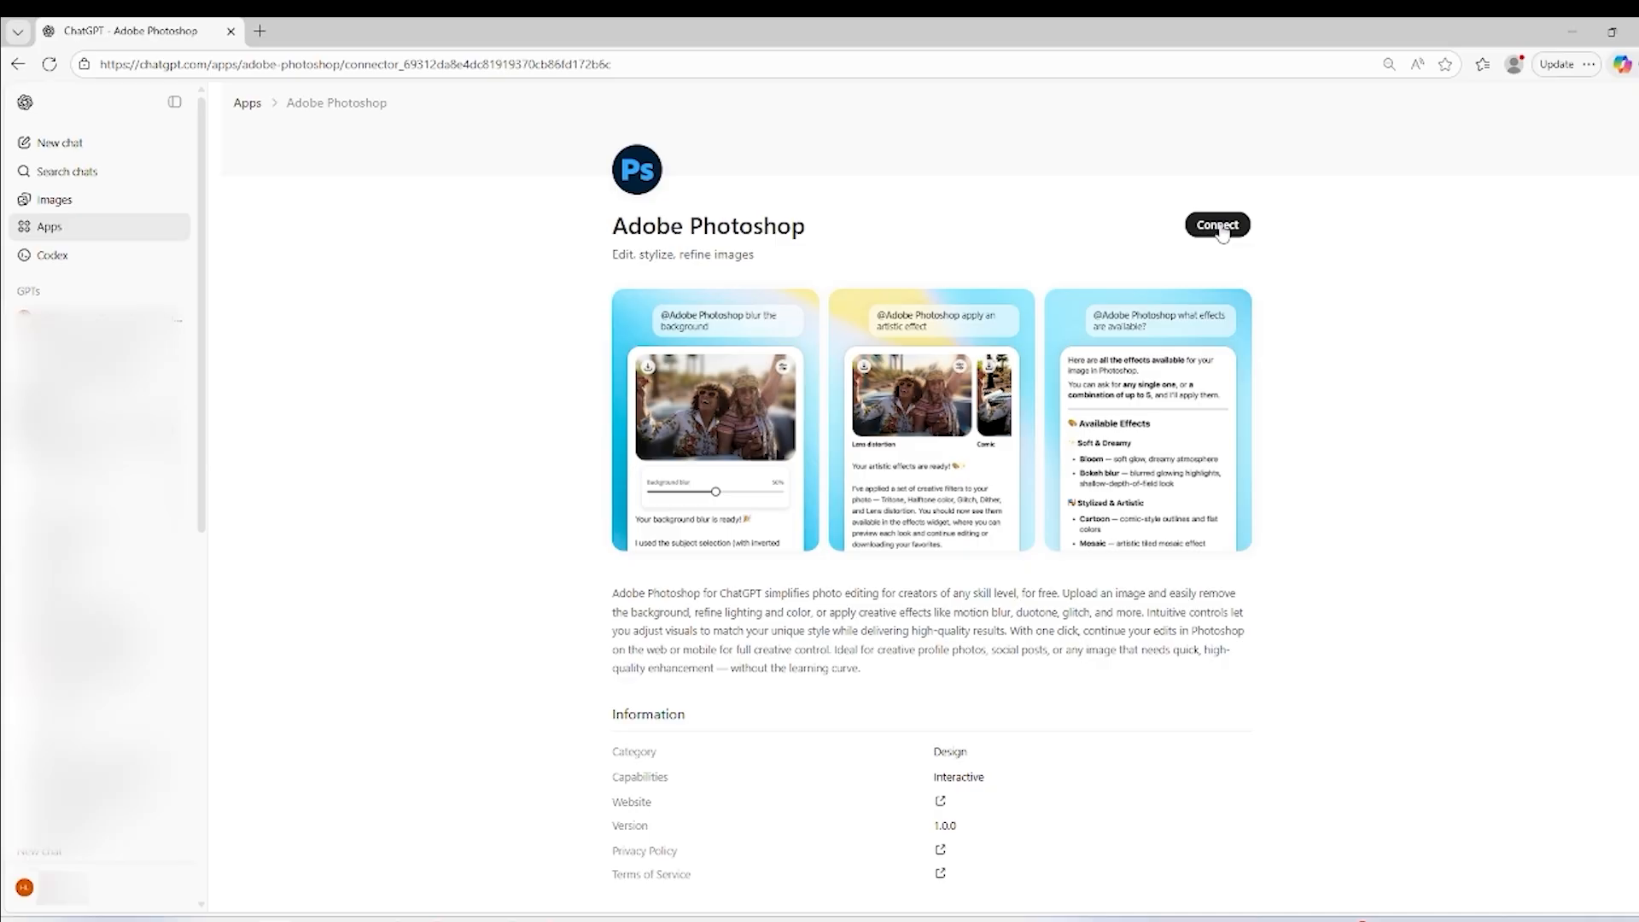
Connect the Adobe Photoshop app to ChatGPT and start a new chat
left_click(1219, 226)
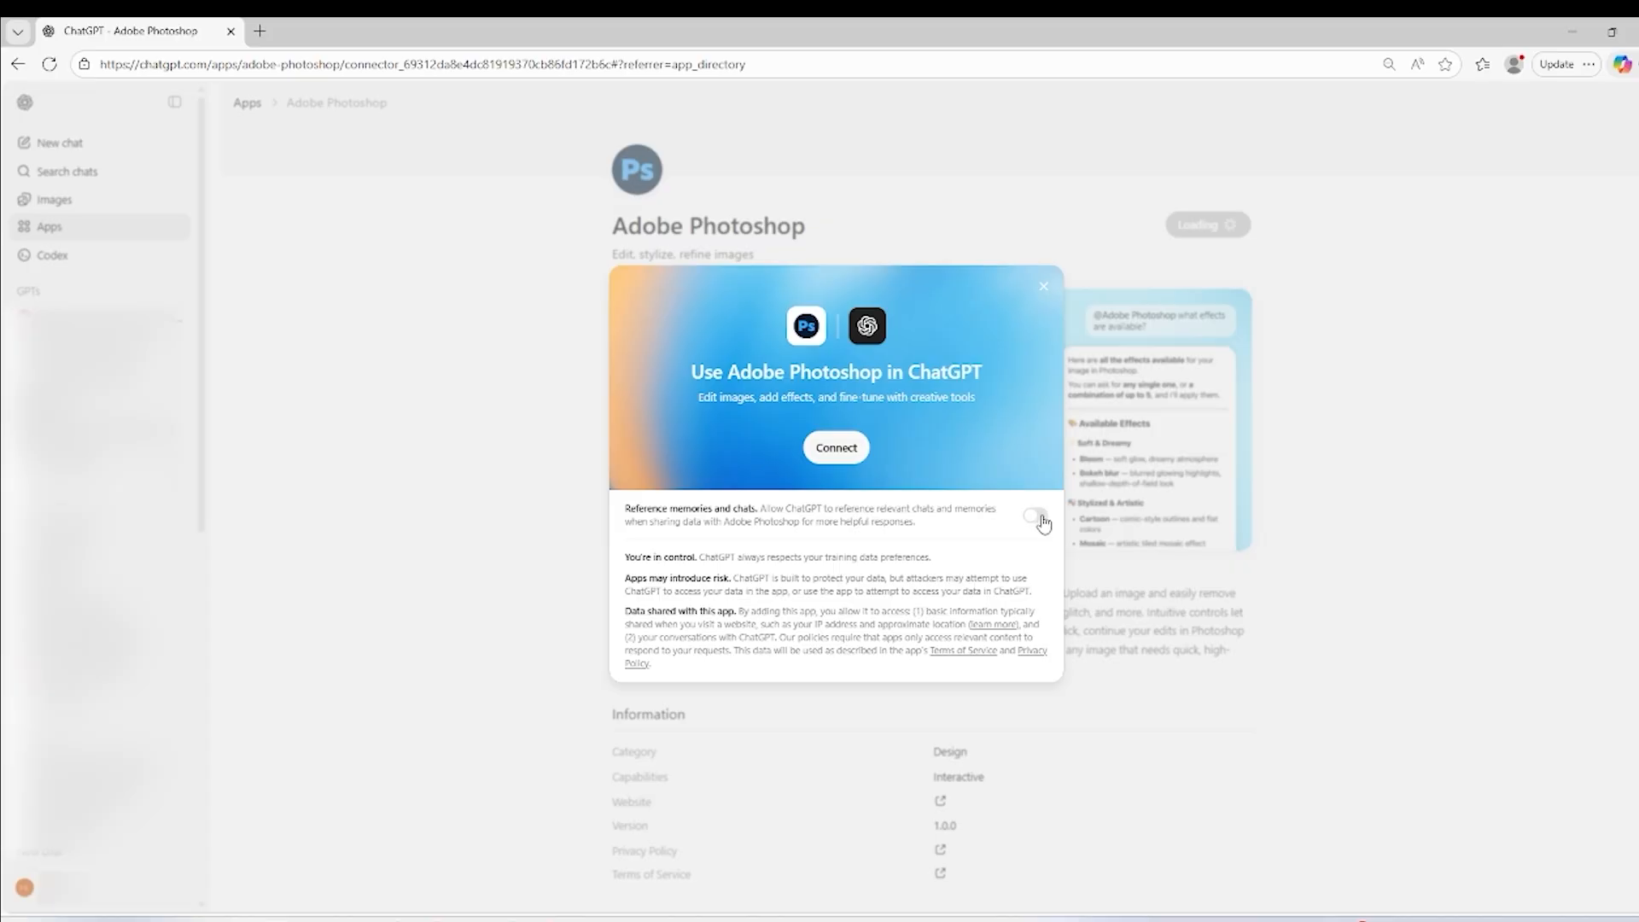
left_click(852, 448)
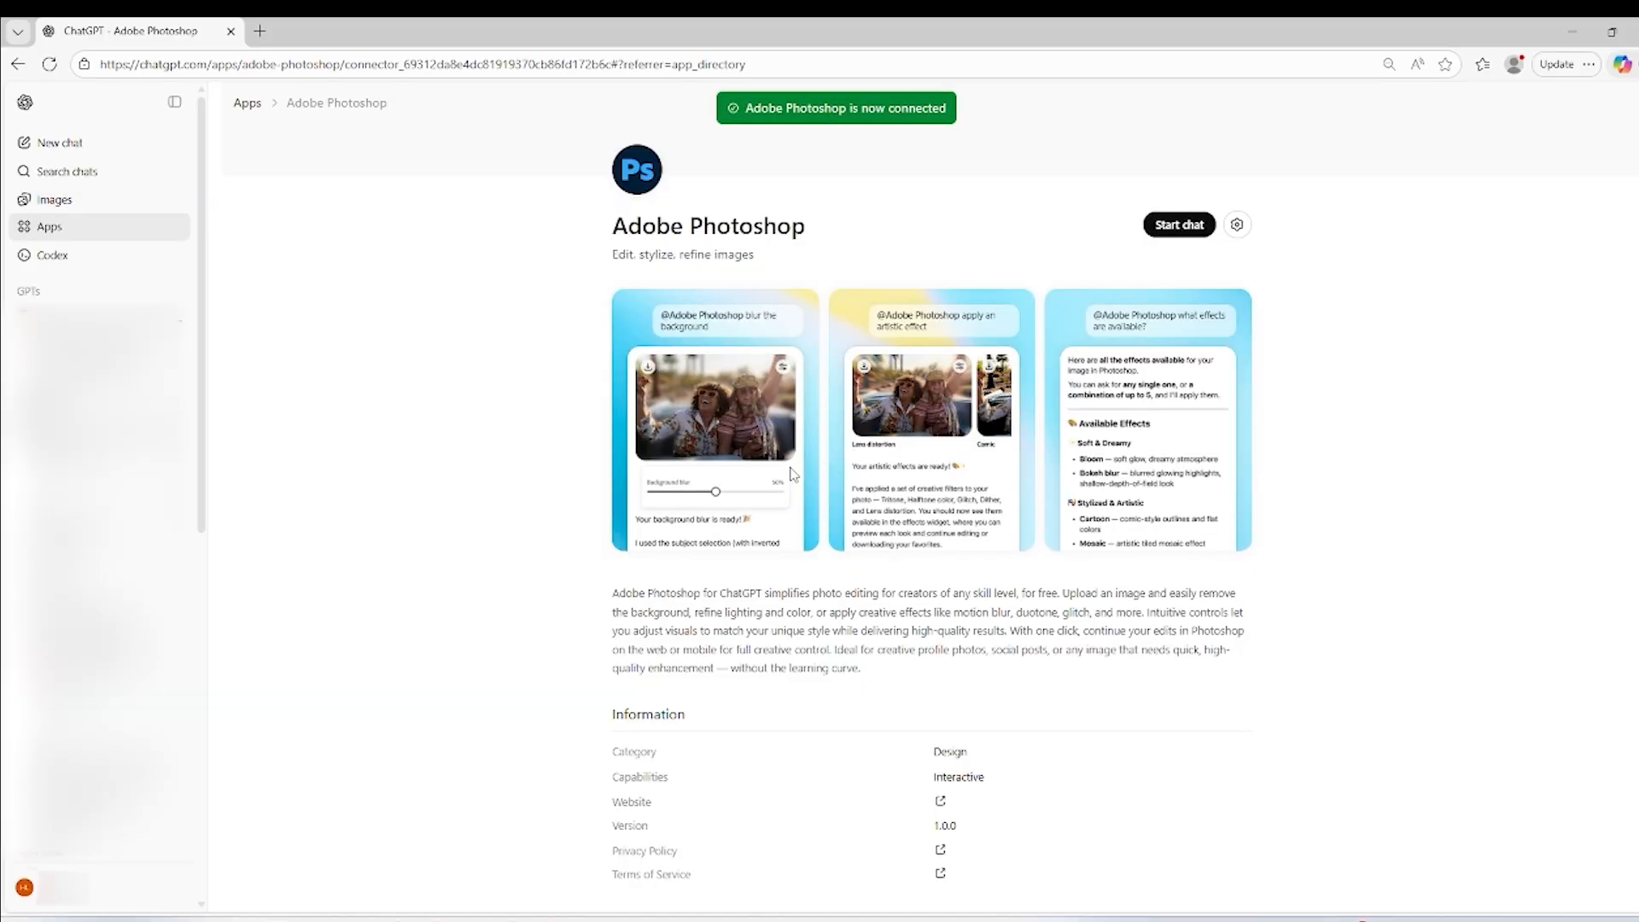
left_click(60, 142)
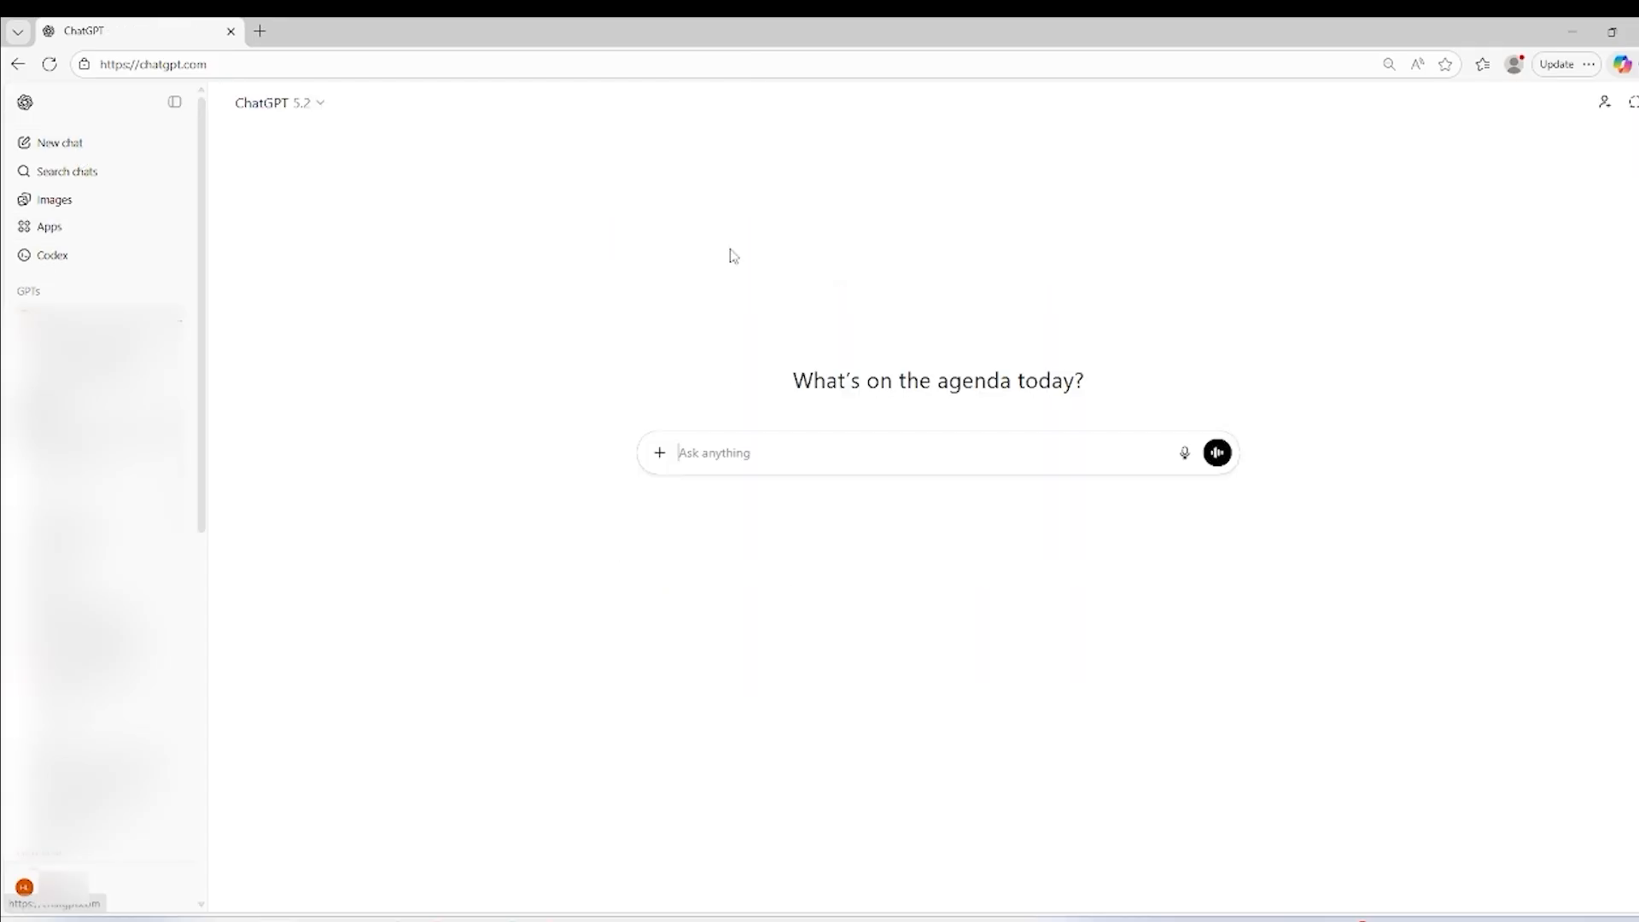
Add the Adobe Photoshop app and the photo of the kittens in the basket to the message and send it
left_click(664, 457)
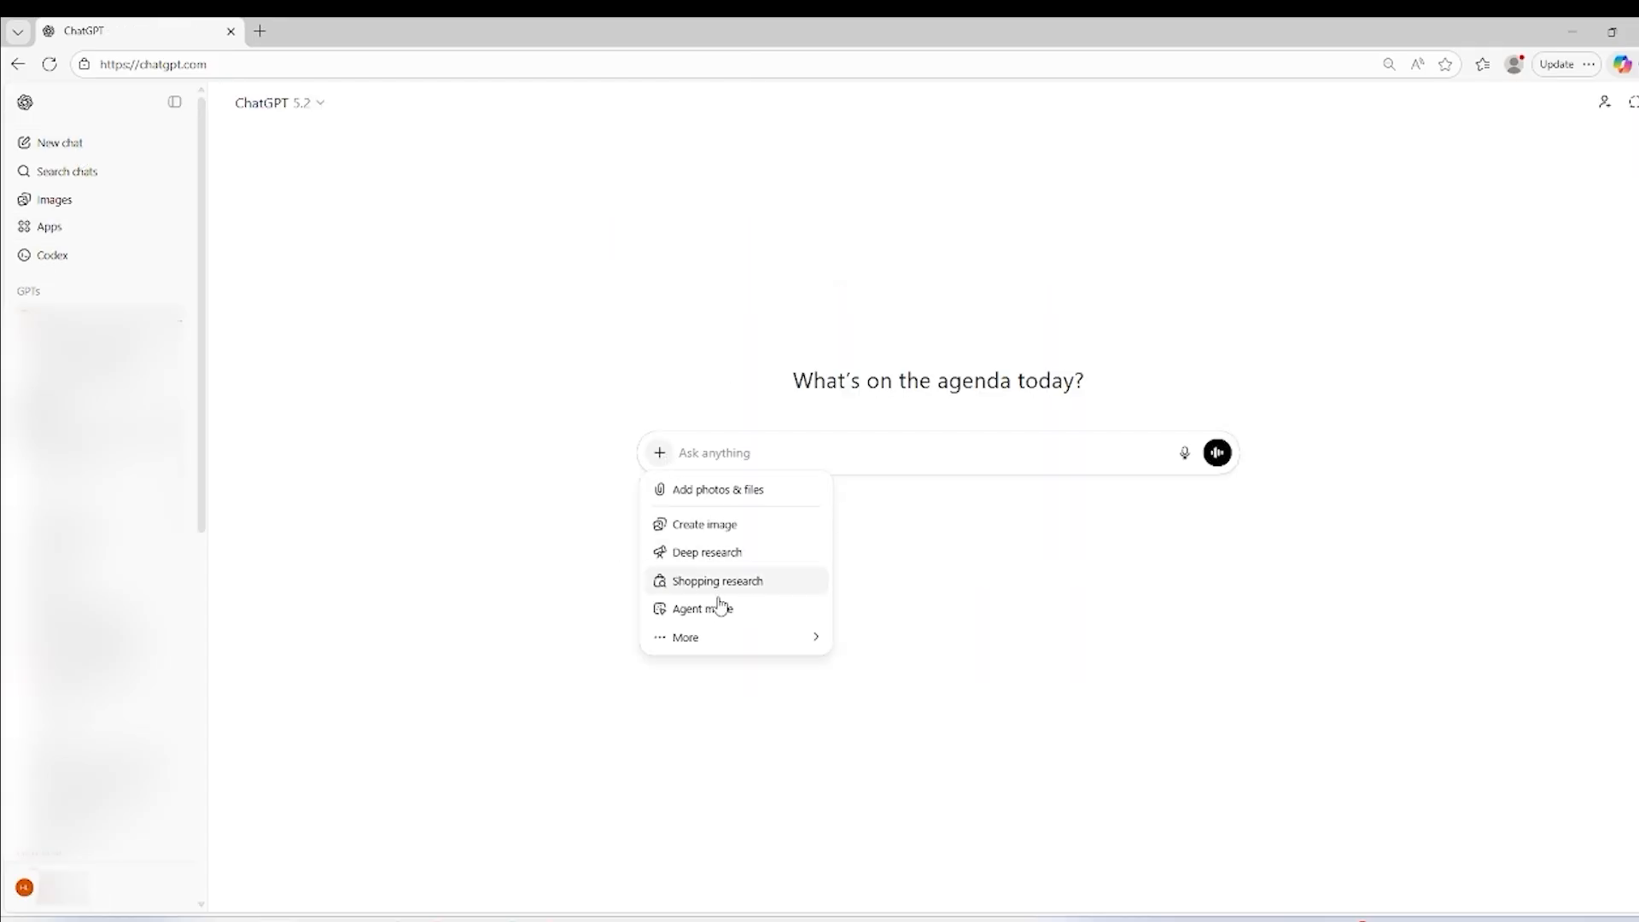
mouse_move(721, 637)
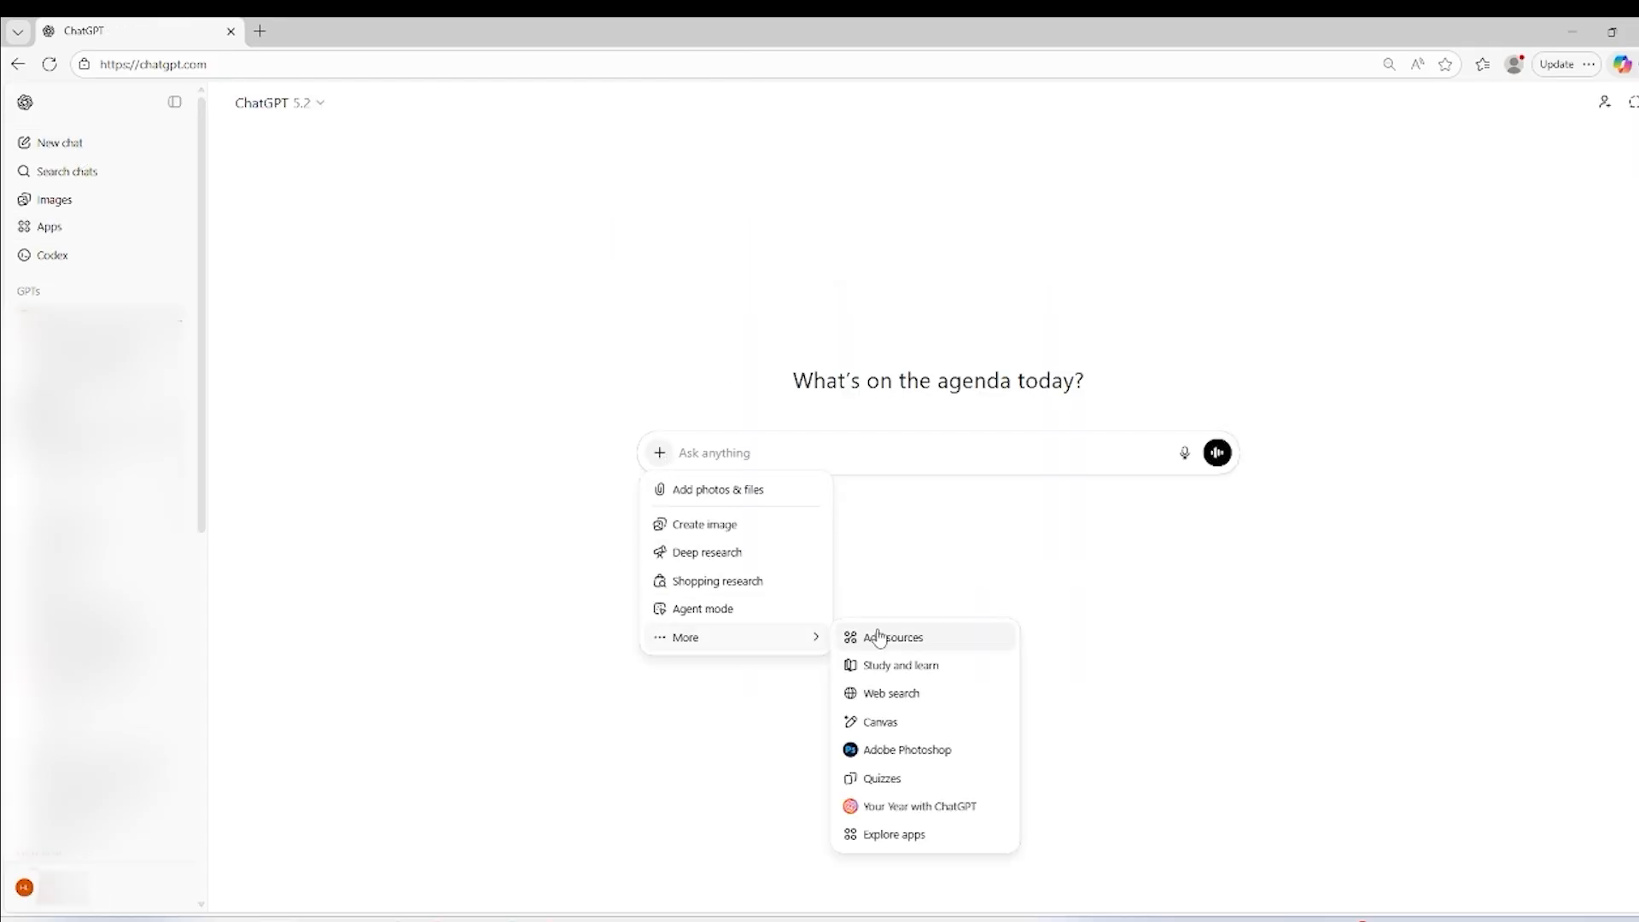
left_click(920, 751)
left_click(659, 488)
left_click(702, 531)
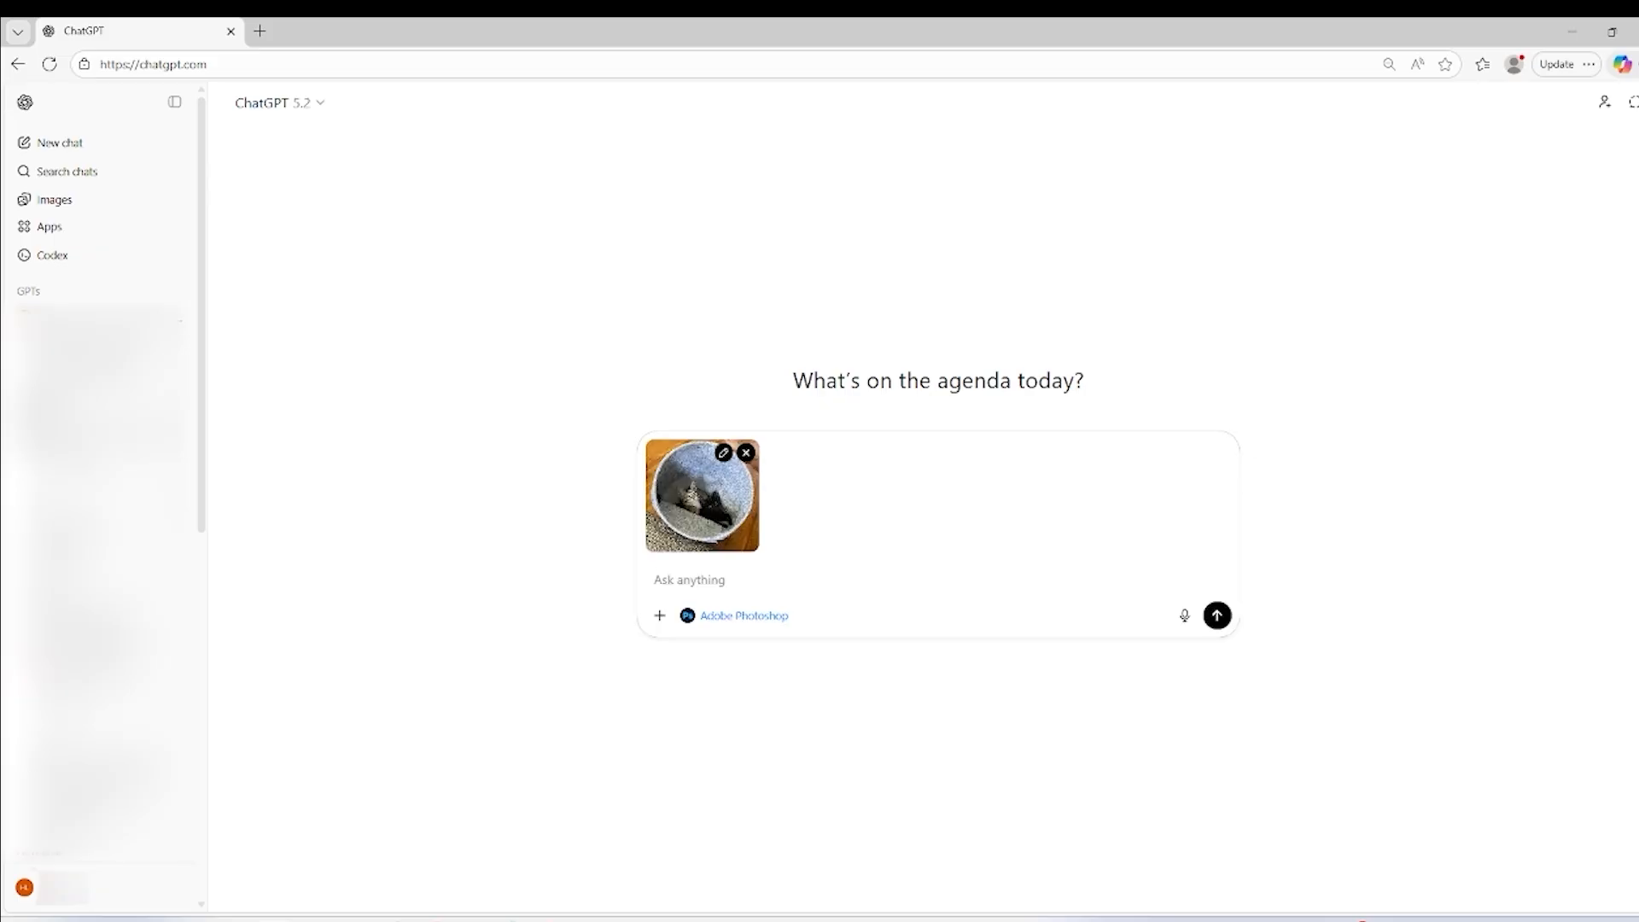
left_click(1217, 615)
Send the request "make the background black and white"
type("m")
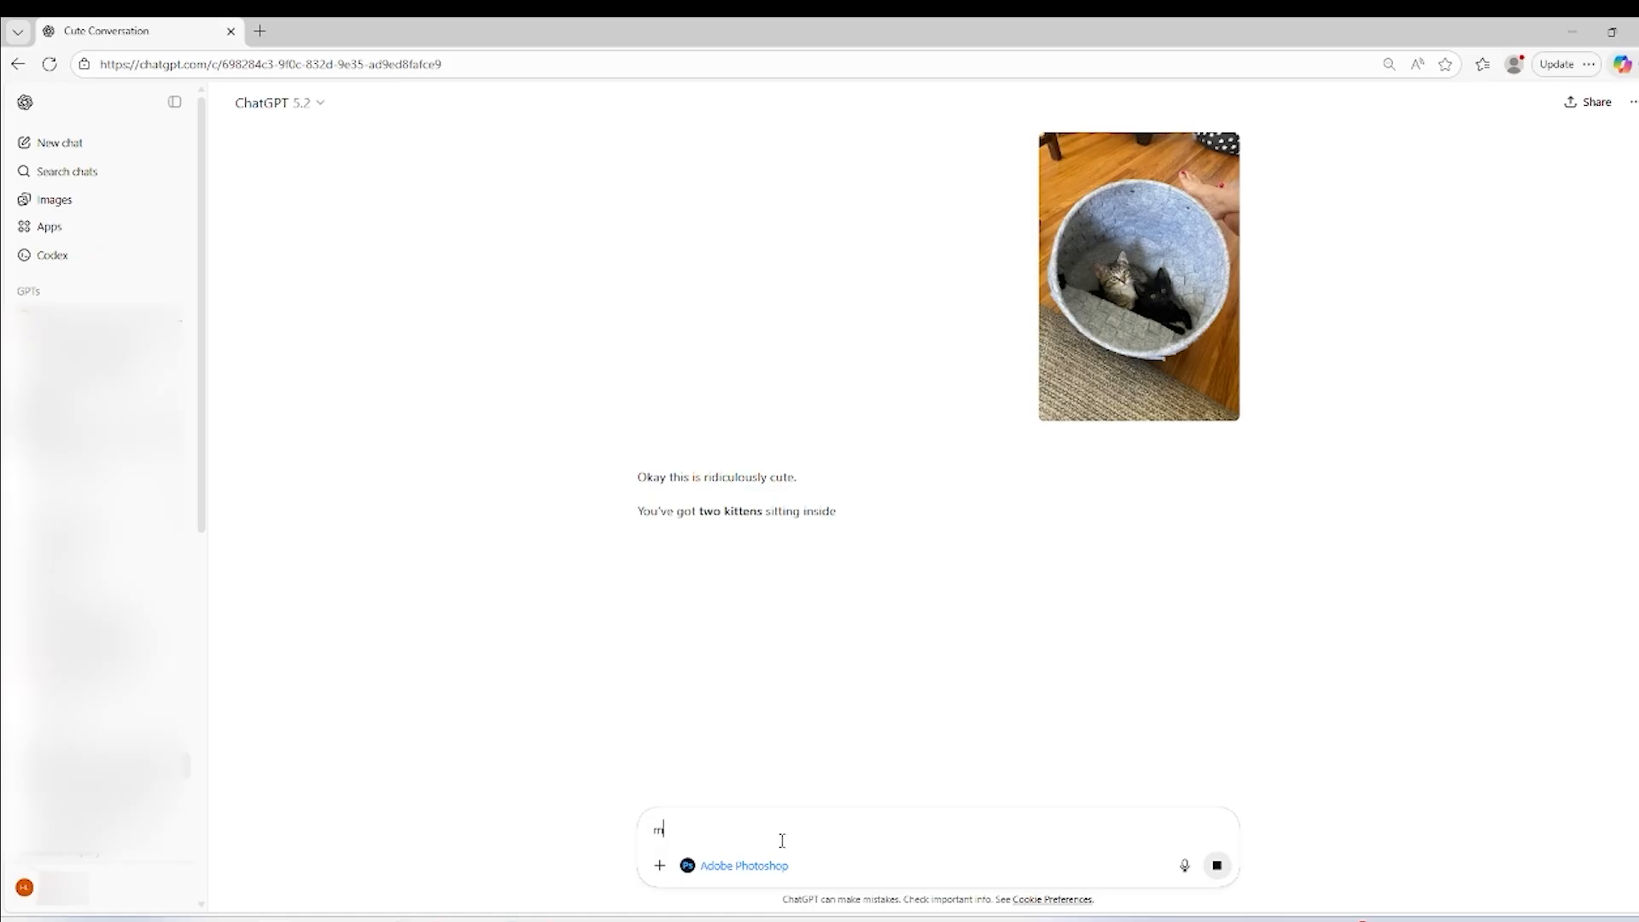
type("ake the backgrou")
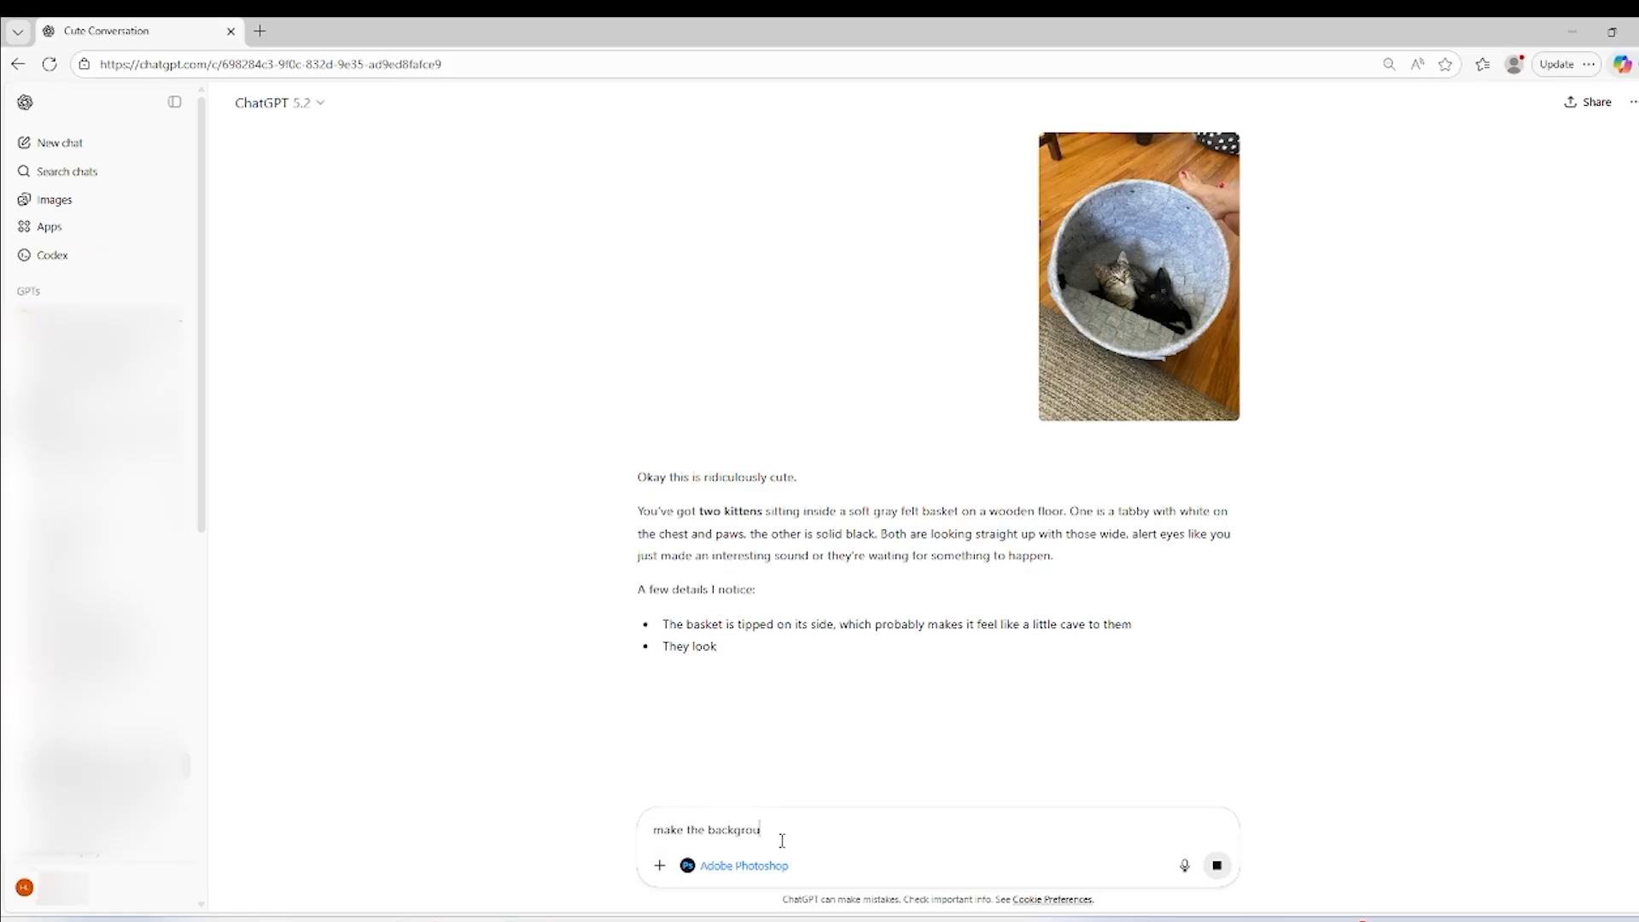
type("nd")
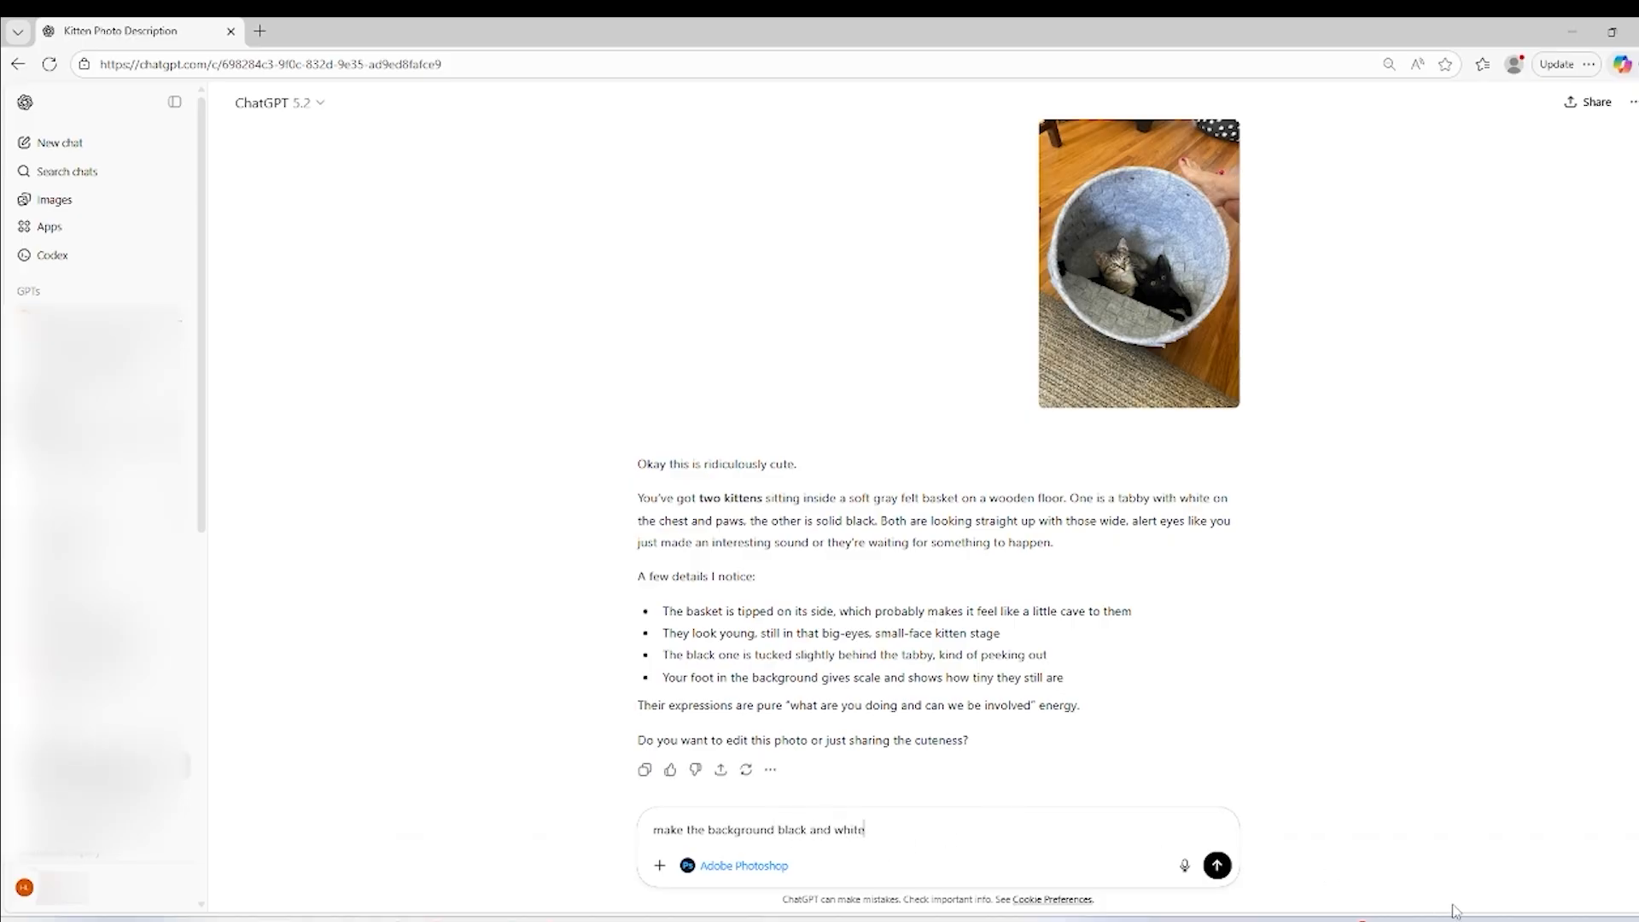
type("black and white")
key("Return")
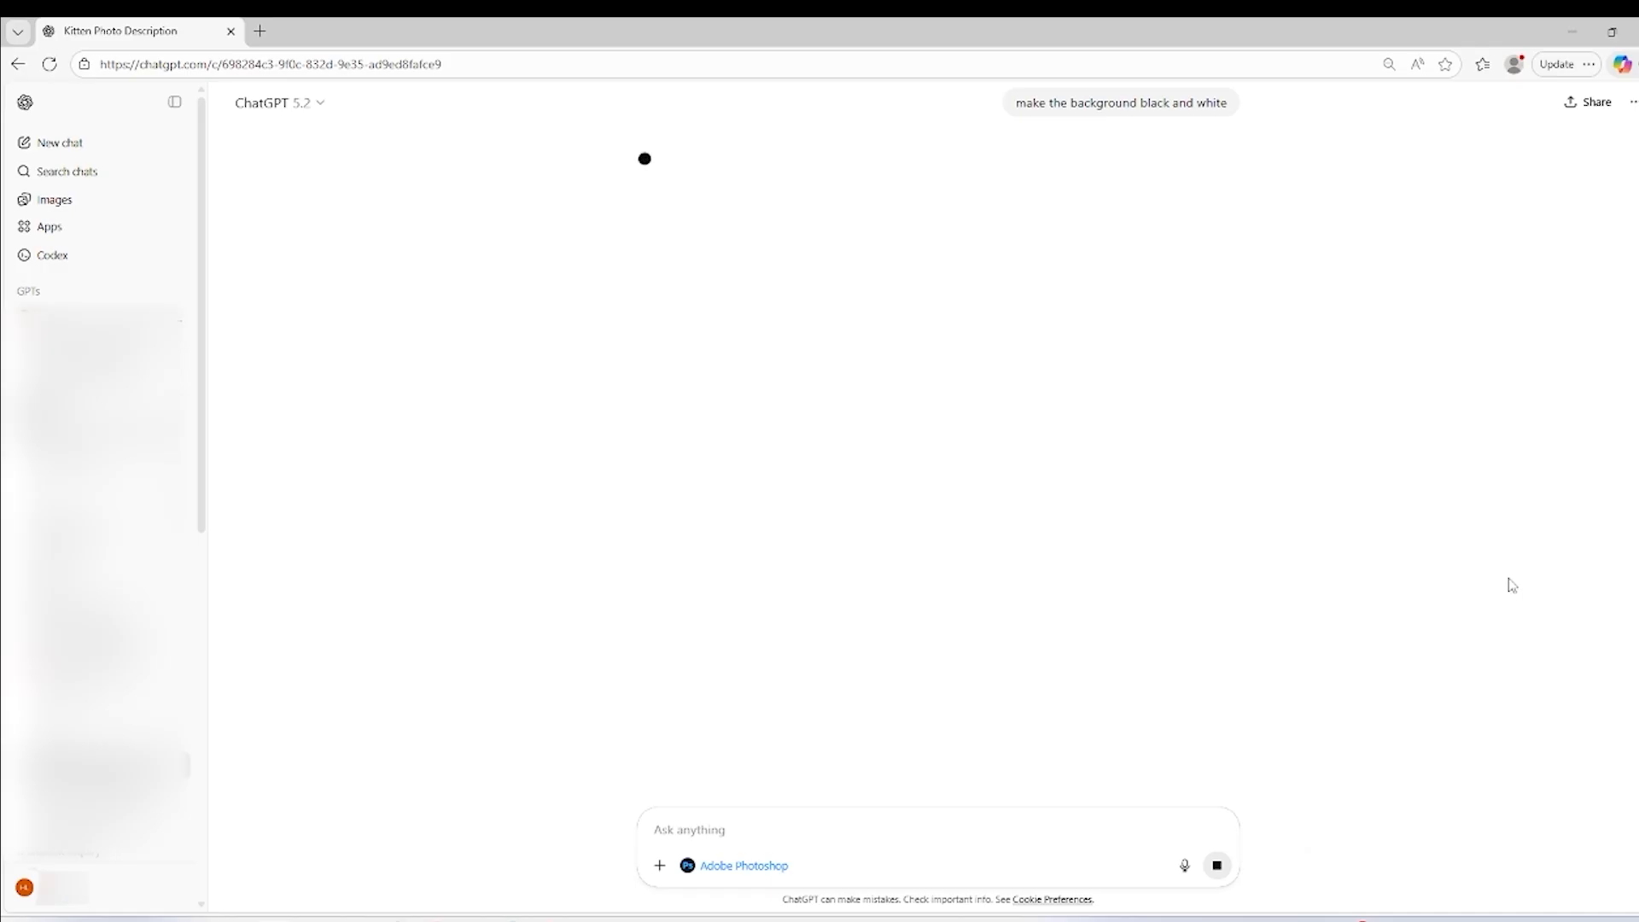
Open the edited photo's Gray (Black / White) adjustment, set its intensity to 100%, and return to the chat
scroll(1495, 543, "up", 4)
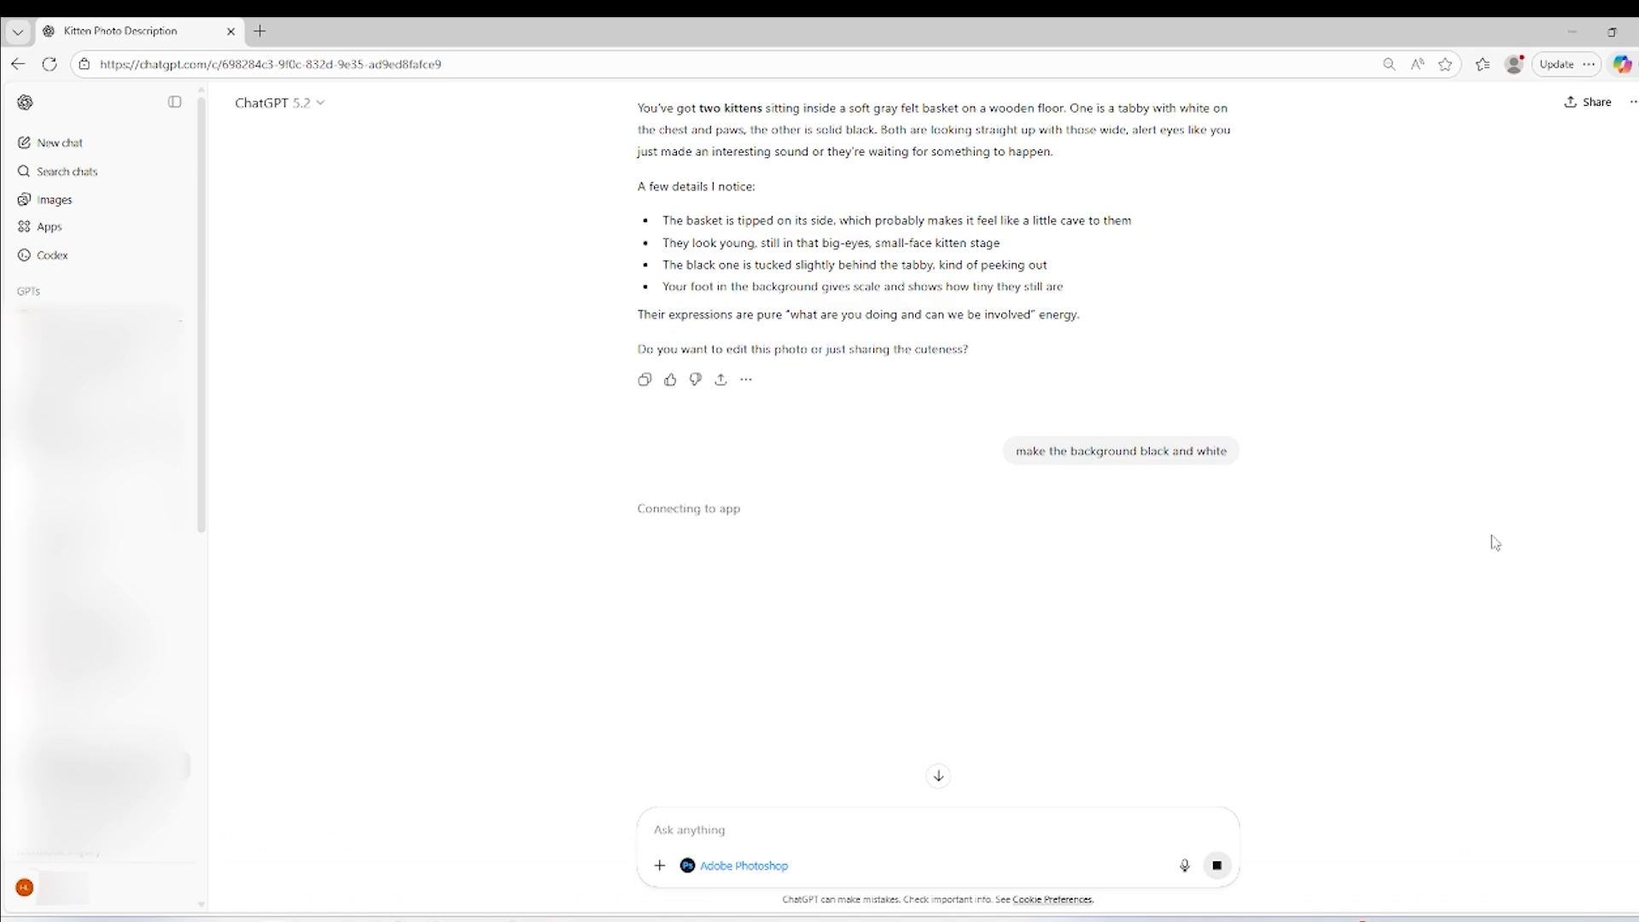
scroll(1495, 543, "down", 2)
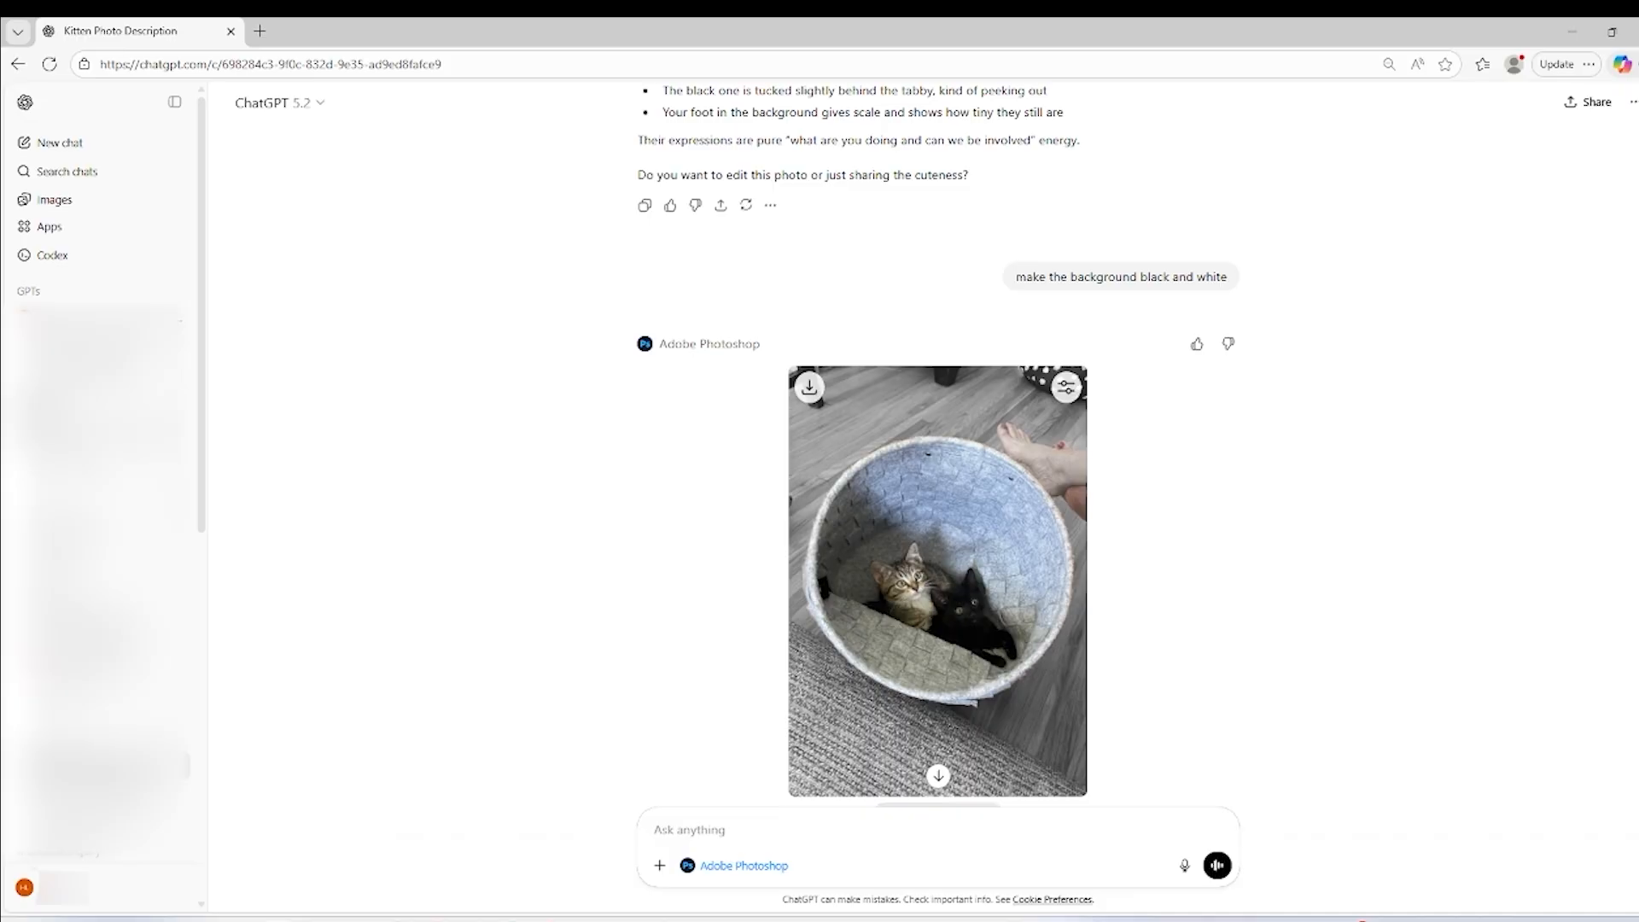
left_click(1069, 387)
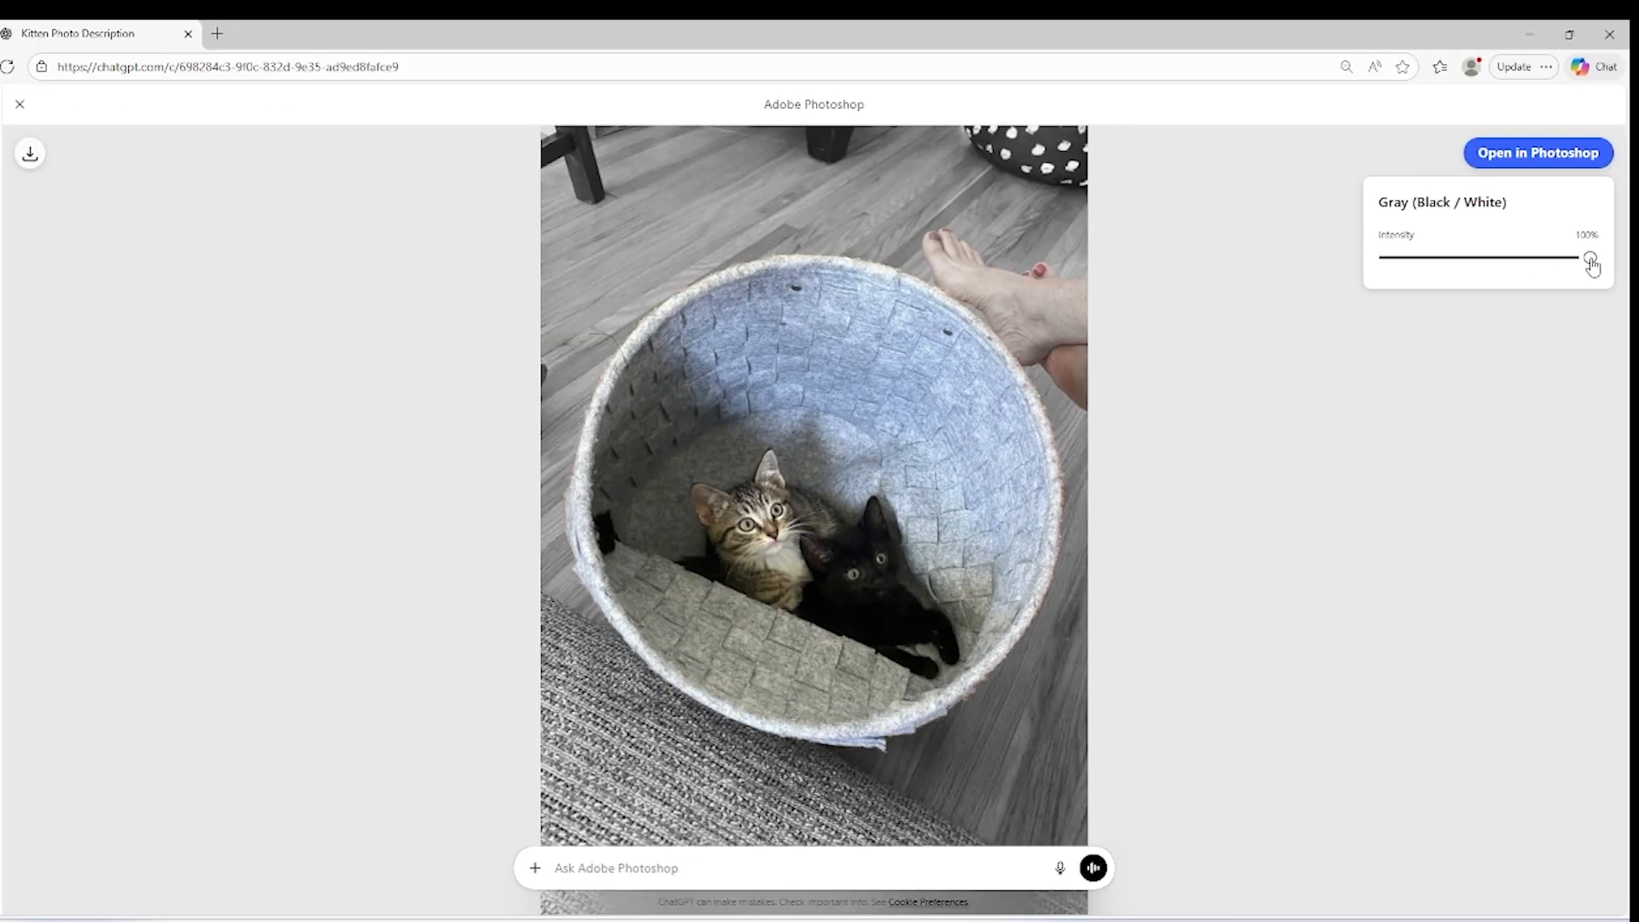
mouse_move(1592, 266)
left_mouse_down()
mouse_move(1438, 289)
mouse_move(1618, 282)
left_mouse_up()
left_click(21, 108)
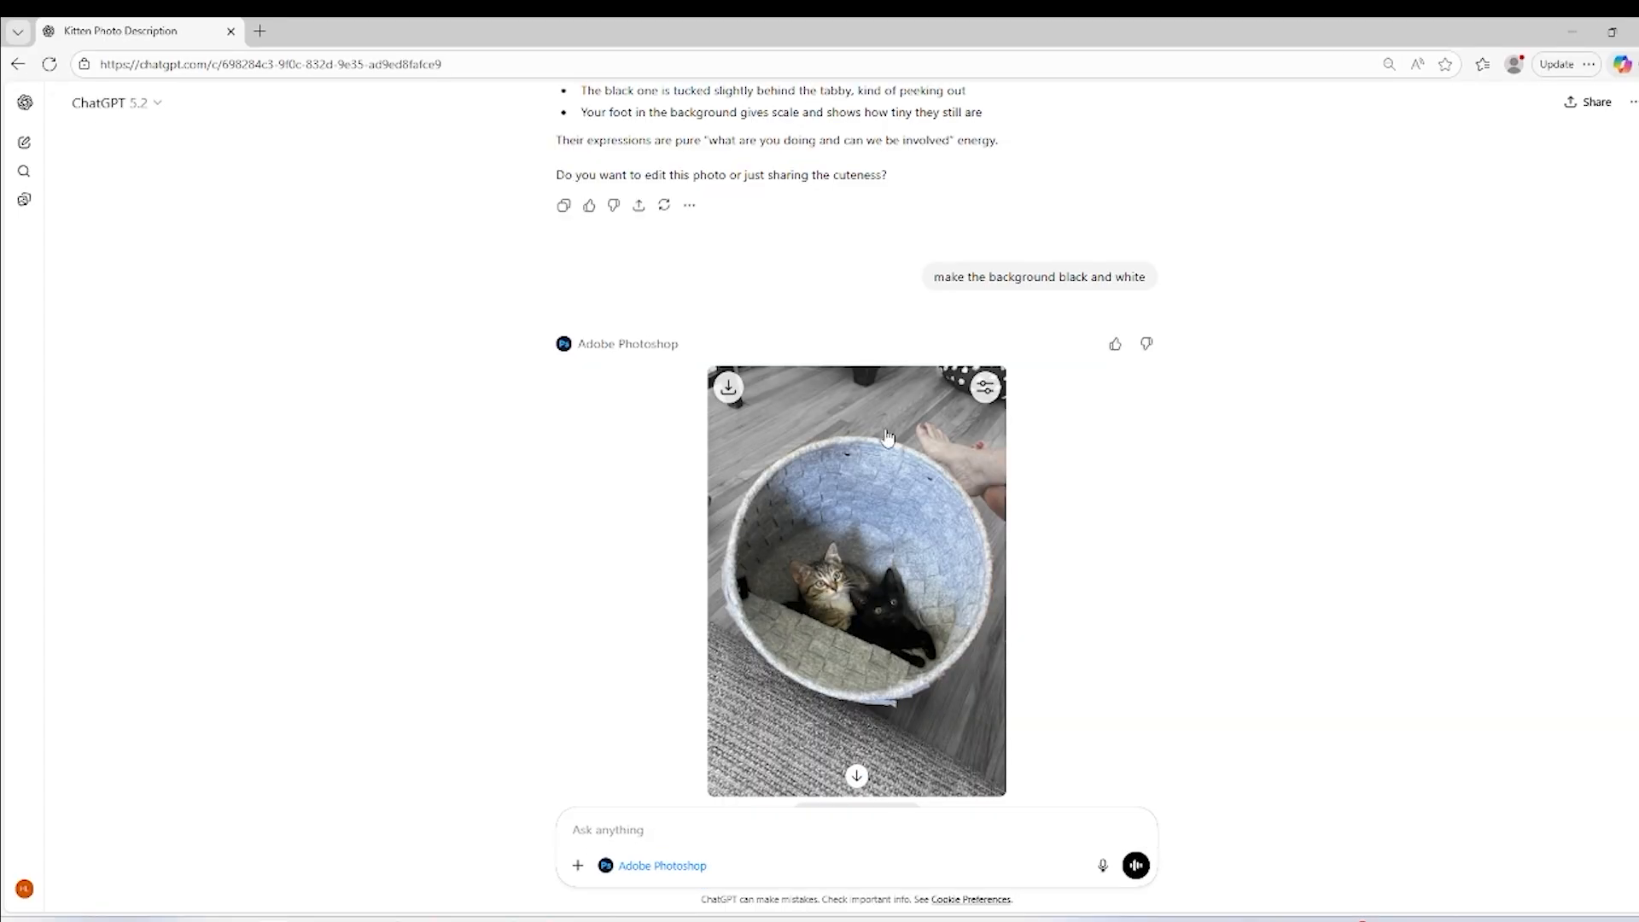
Send the request "make the basket green"
scroll(948, 469, "down", 5)
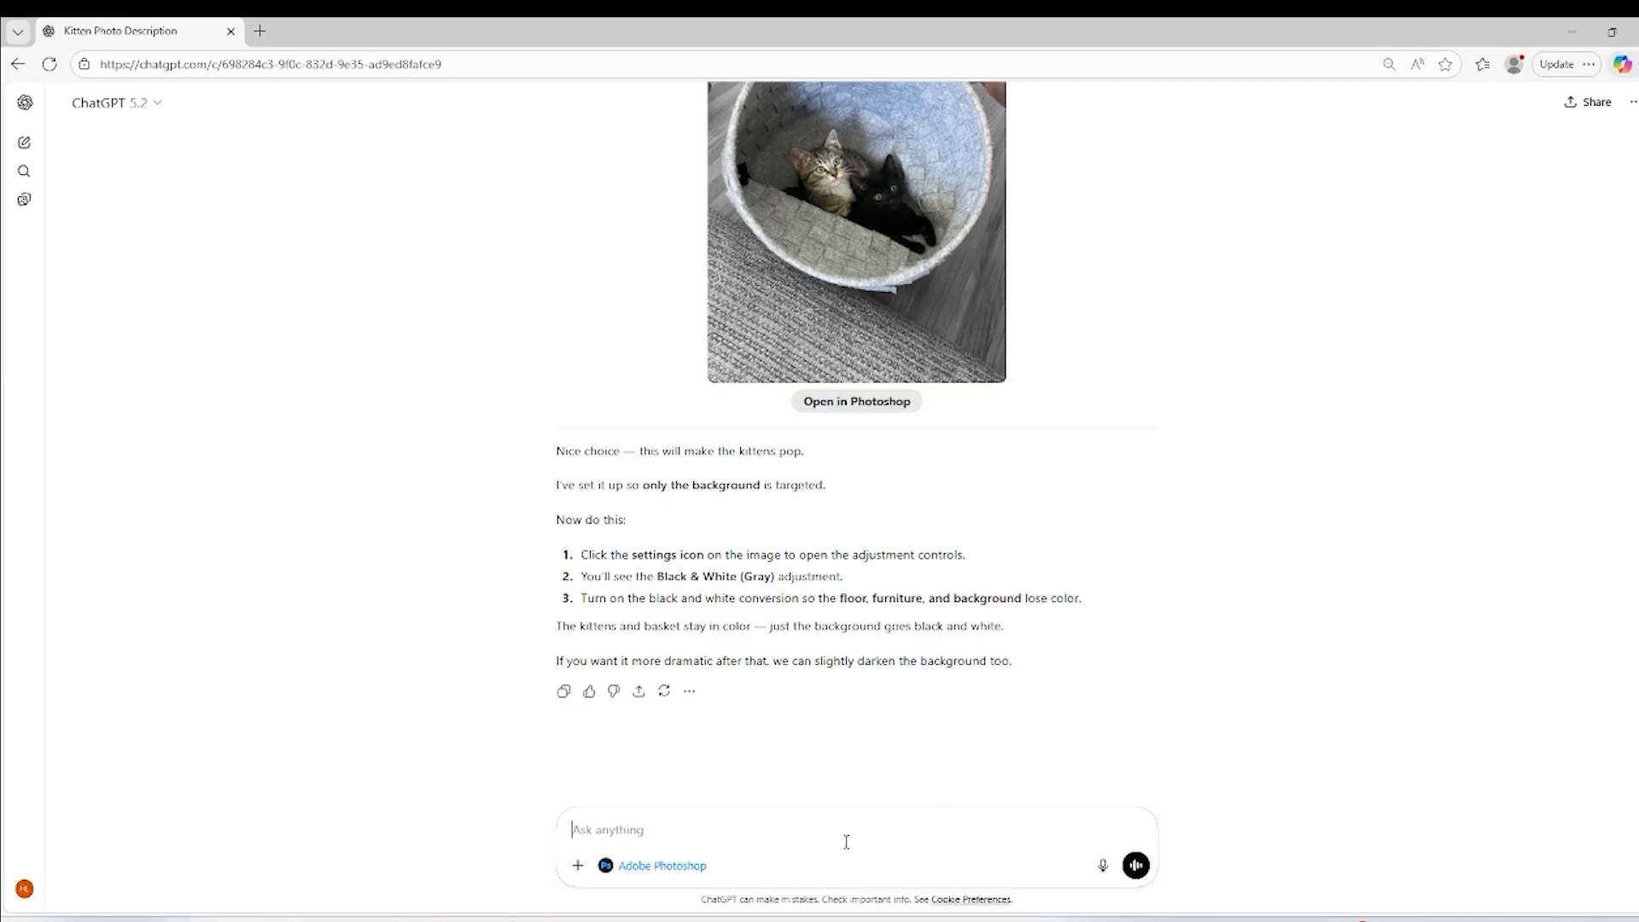
type("make the basket green")
key("Return")
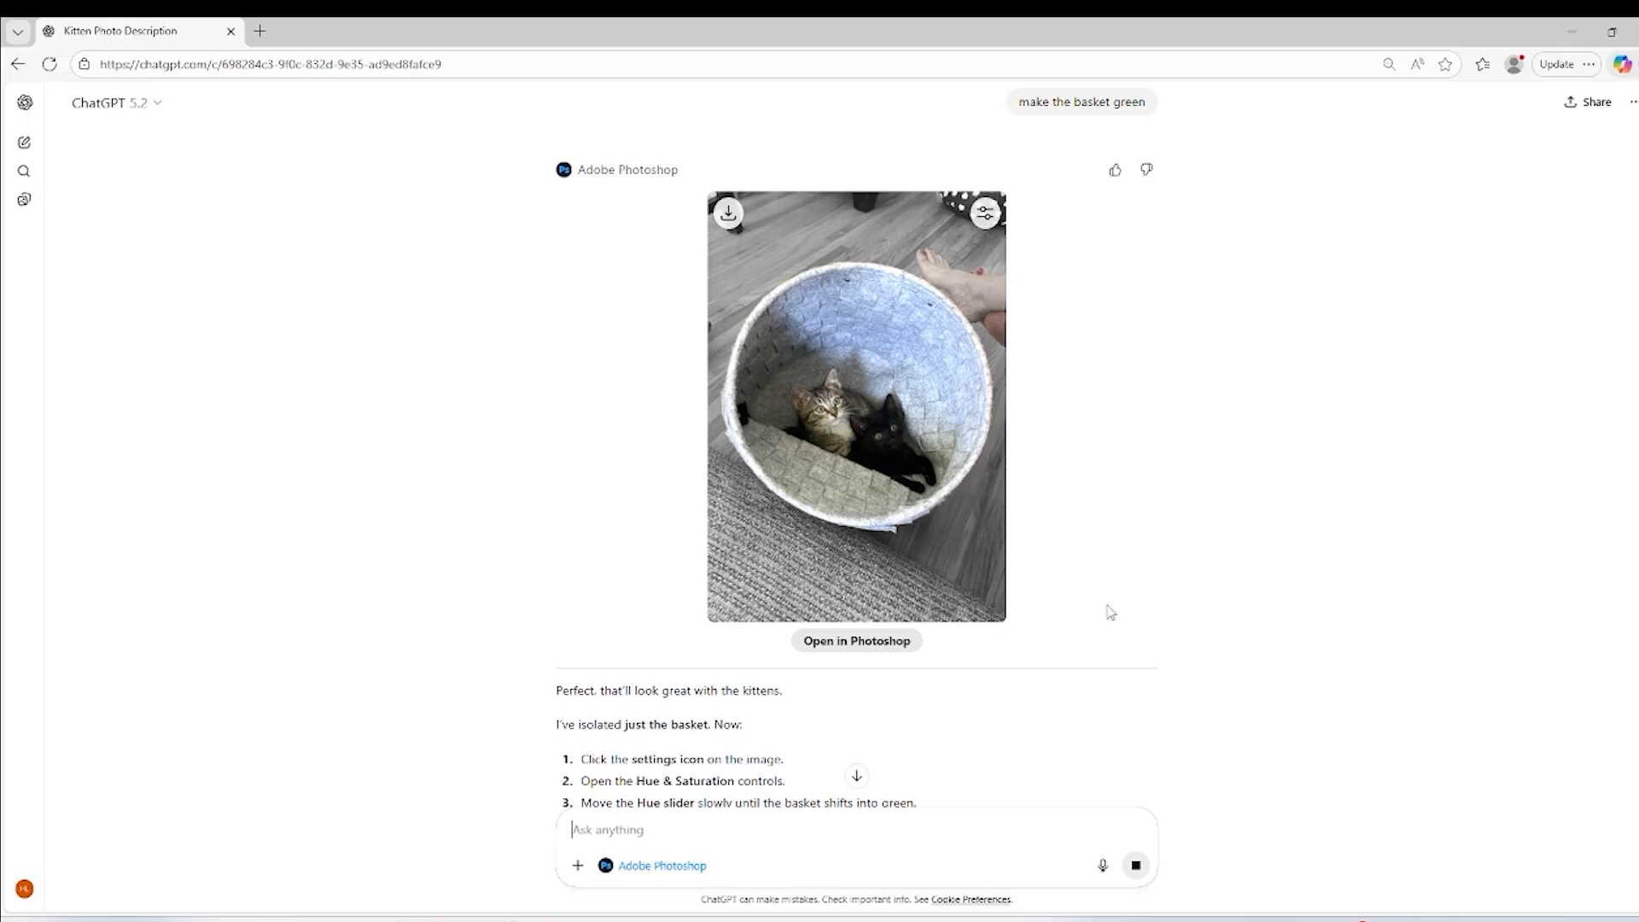
Open the new result's Hue & Saturation settings and set saturation to about 49, lightness to about -14 and hue to about -131
scroll(1110, 612, "down", 2)
scroll(1110, 612, "up", 2)
left_click(985, 213)
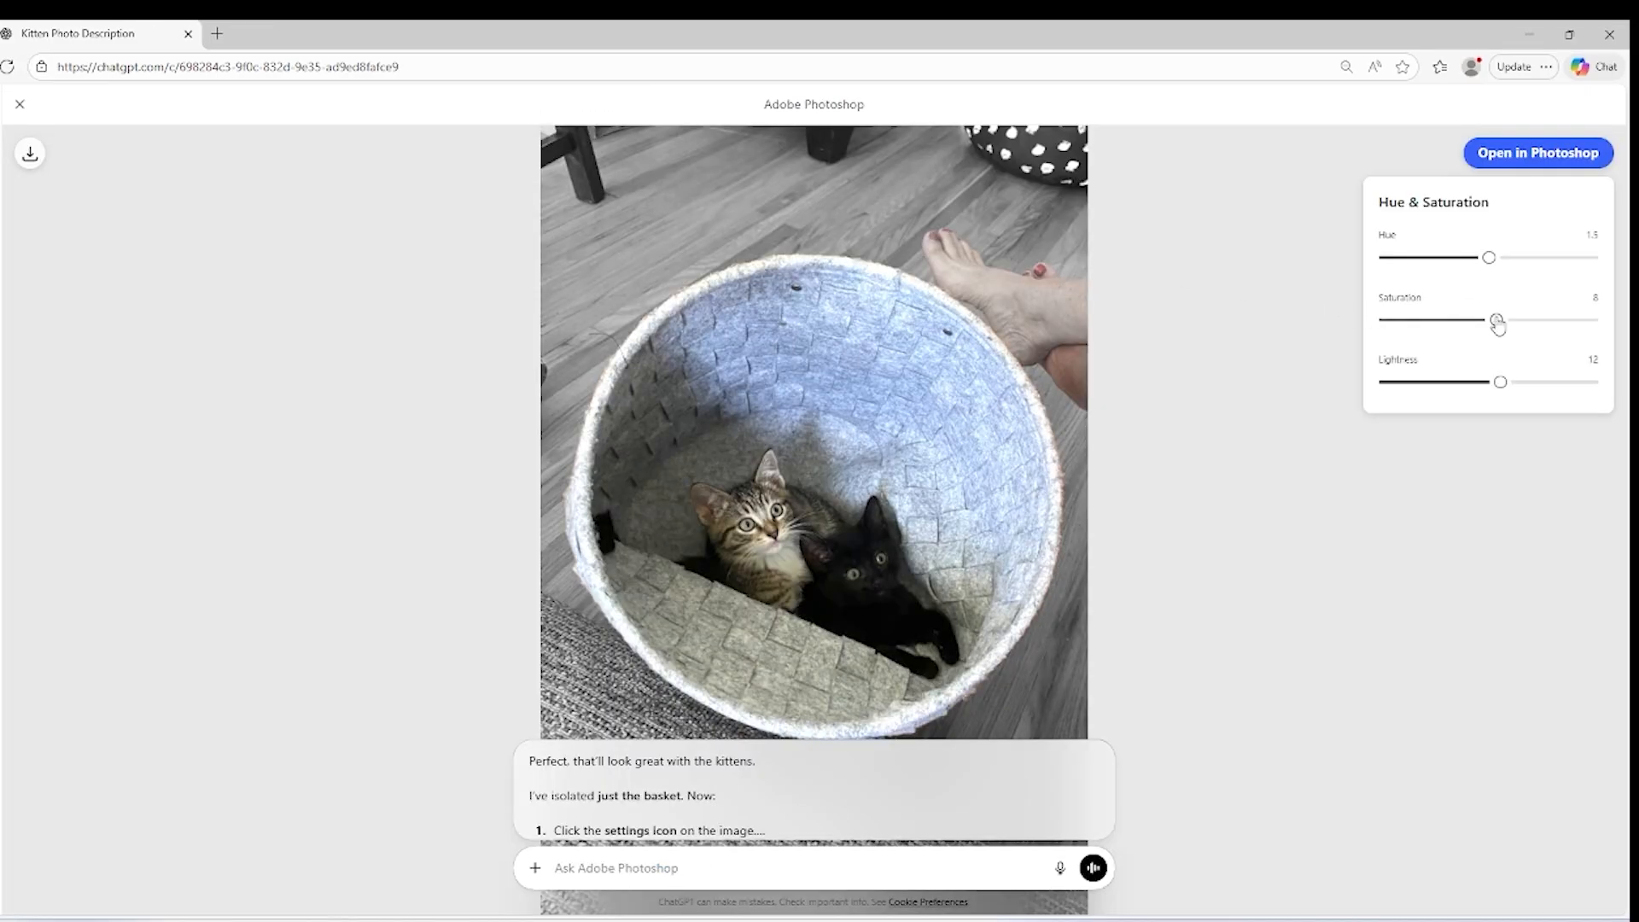
left_click_drag(1500, 336, 1537, 350)
left_click_drag(1500, 381, 1475, 400)
left_click_drag(1489, 258, 1413, 277)
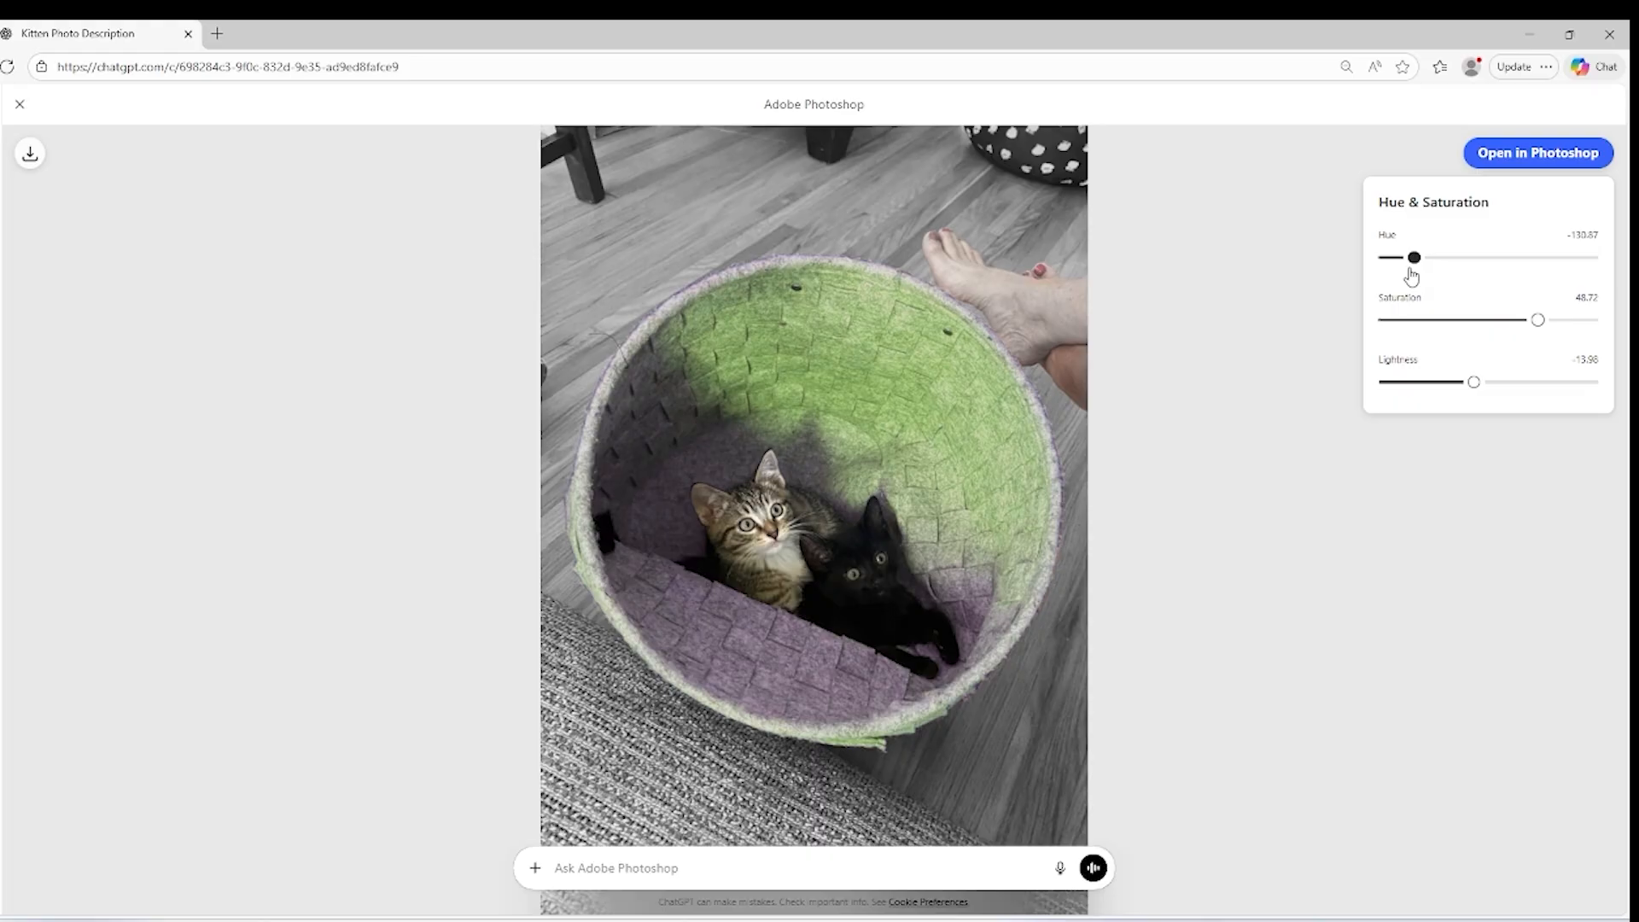
Refine the basket colour with saturation 100, lightness about -2 and hue about -61
left_click_drag(1536, 323, 1617, 327)
mouse_move(1489, 393)
left_mouse_down()
mouse_move(1457, 402)
mouse_move(1488, 397)
left_mouse_up()
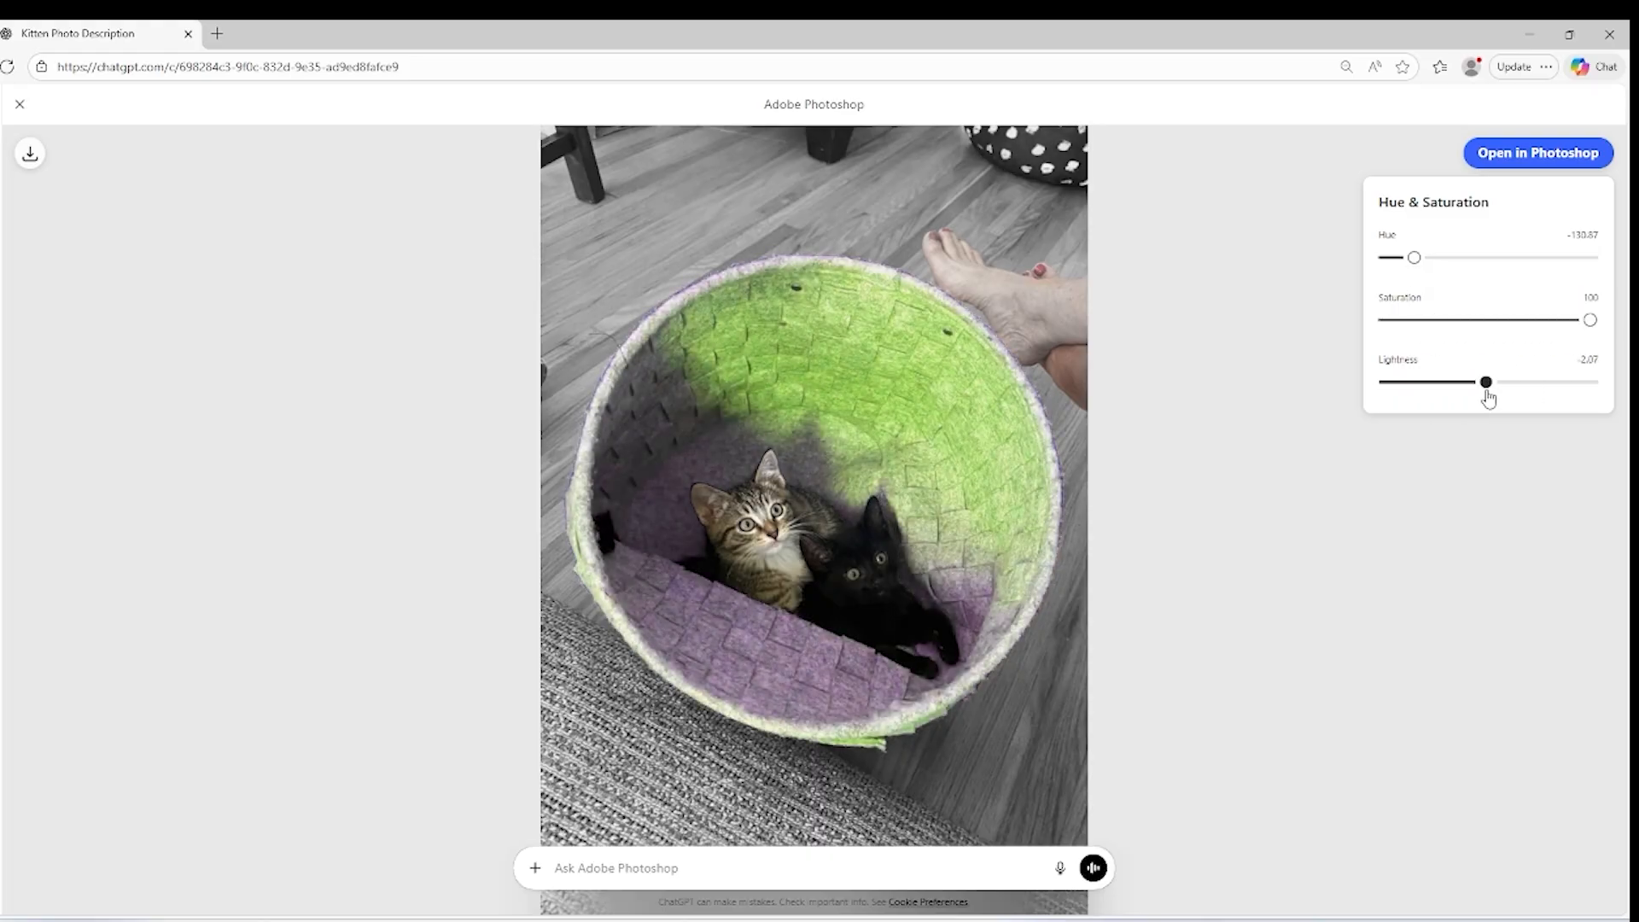
left_click_drag(1414, 257, 1450, 258)
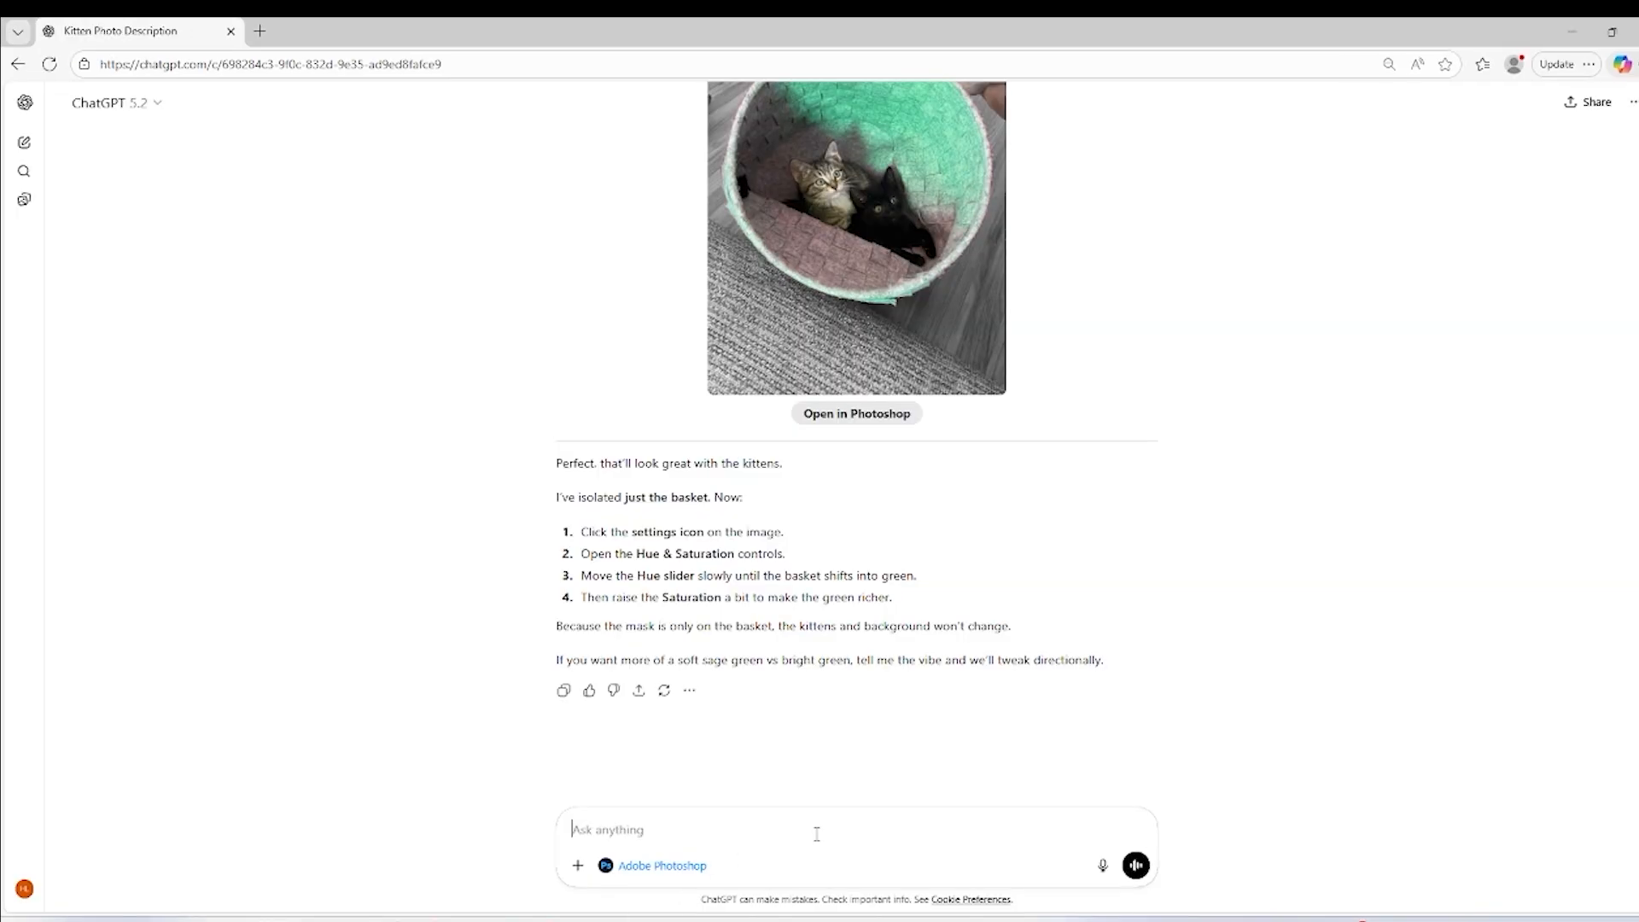
Send the request "add a creative effect"
type("add a creative effect")
key("Return")
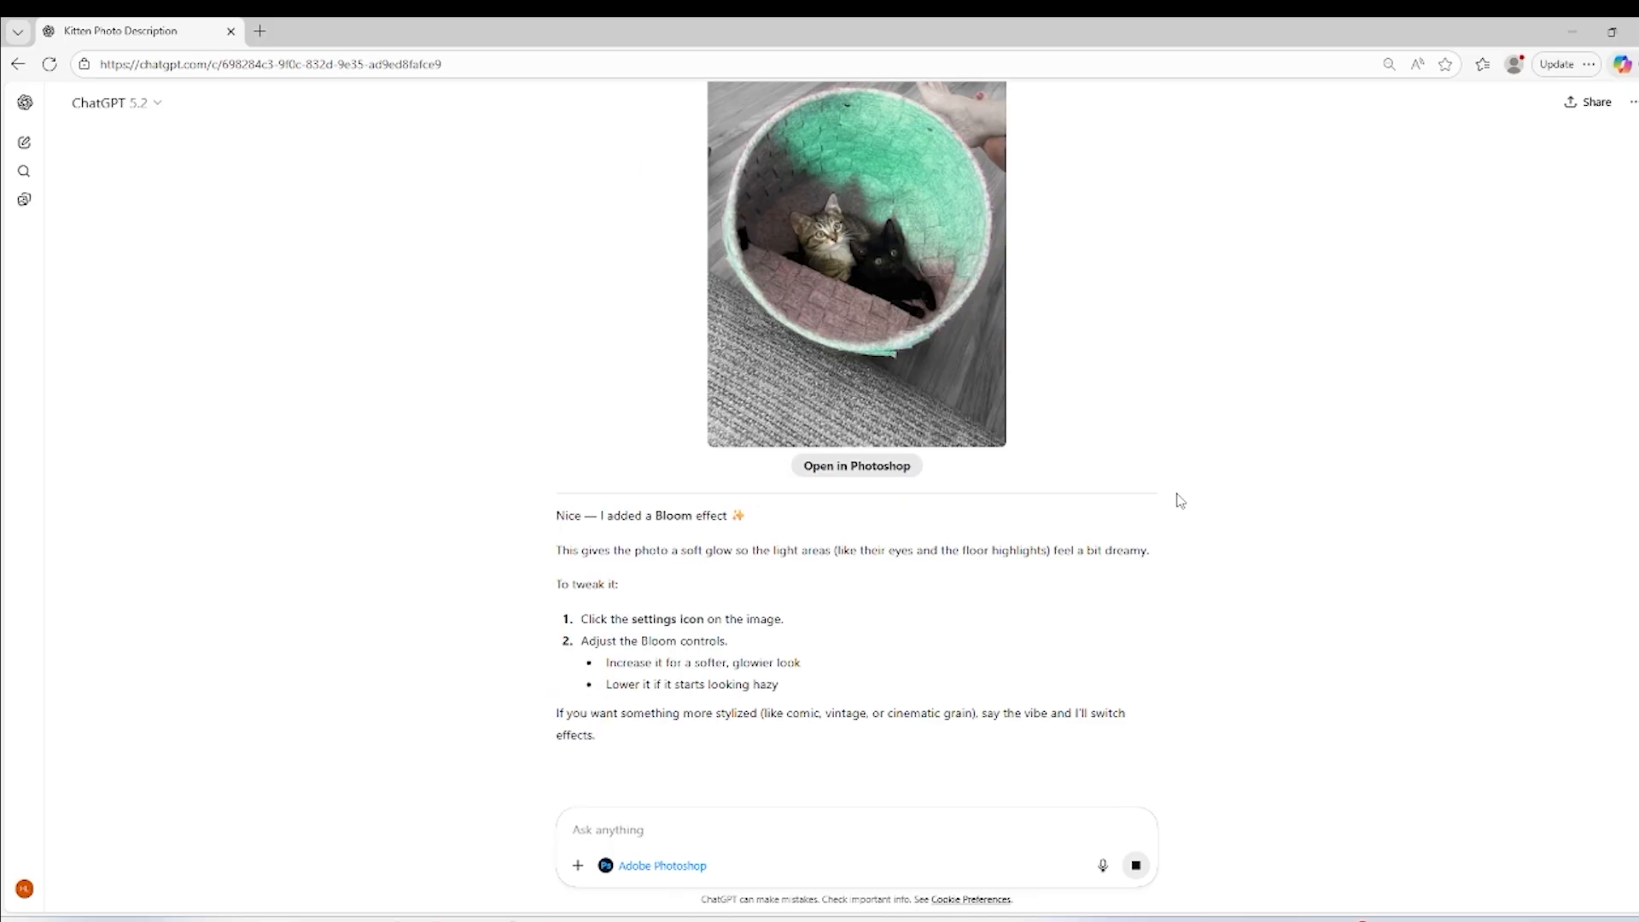
Adjust the photo's Bloom effect: blur about 96%, radius 80%, spread about 55%, and a lower strength
scroll(1179, 501, "up", 3)
left_click(986, 212)
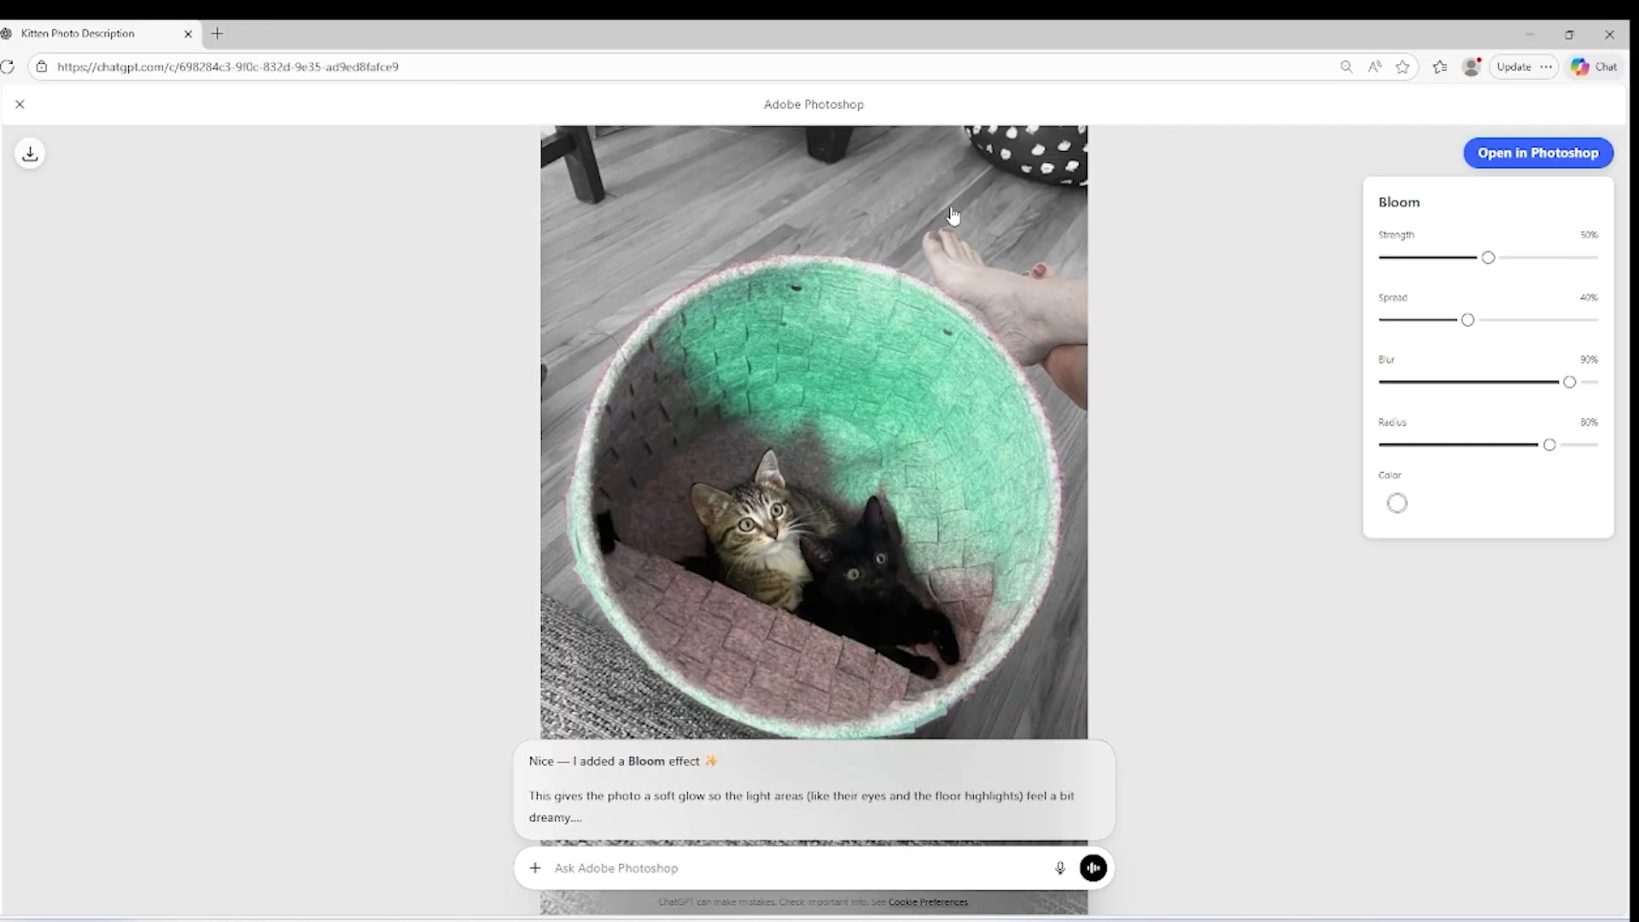
left_click_drag(1547, 384, 1582, 401)
mouse_move(1549, 445)
left_mouse_down()
mouse_move(1442, 464)
mouse_move(1552, 458)
left_mouse_up()
left_click_drag(1465, 331, 1500, 339)
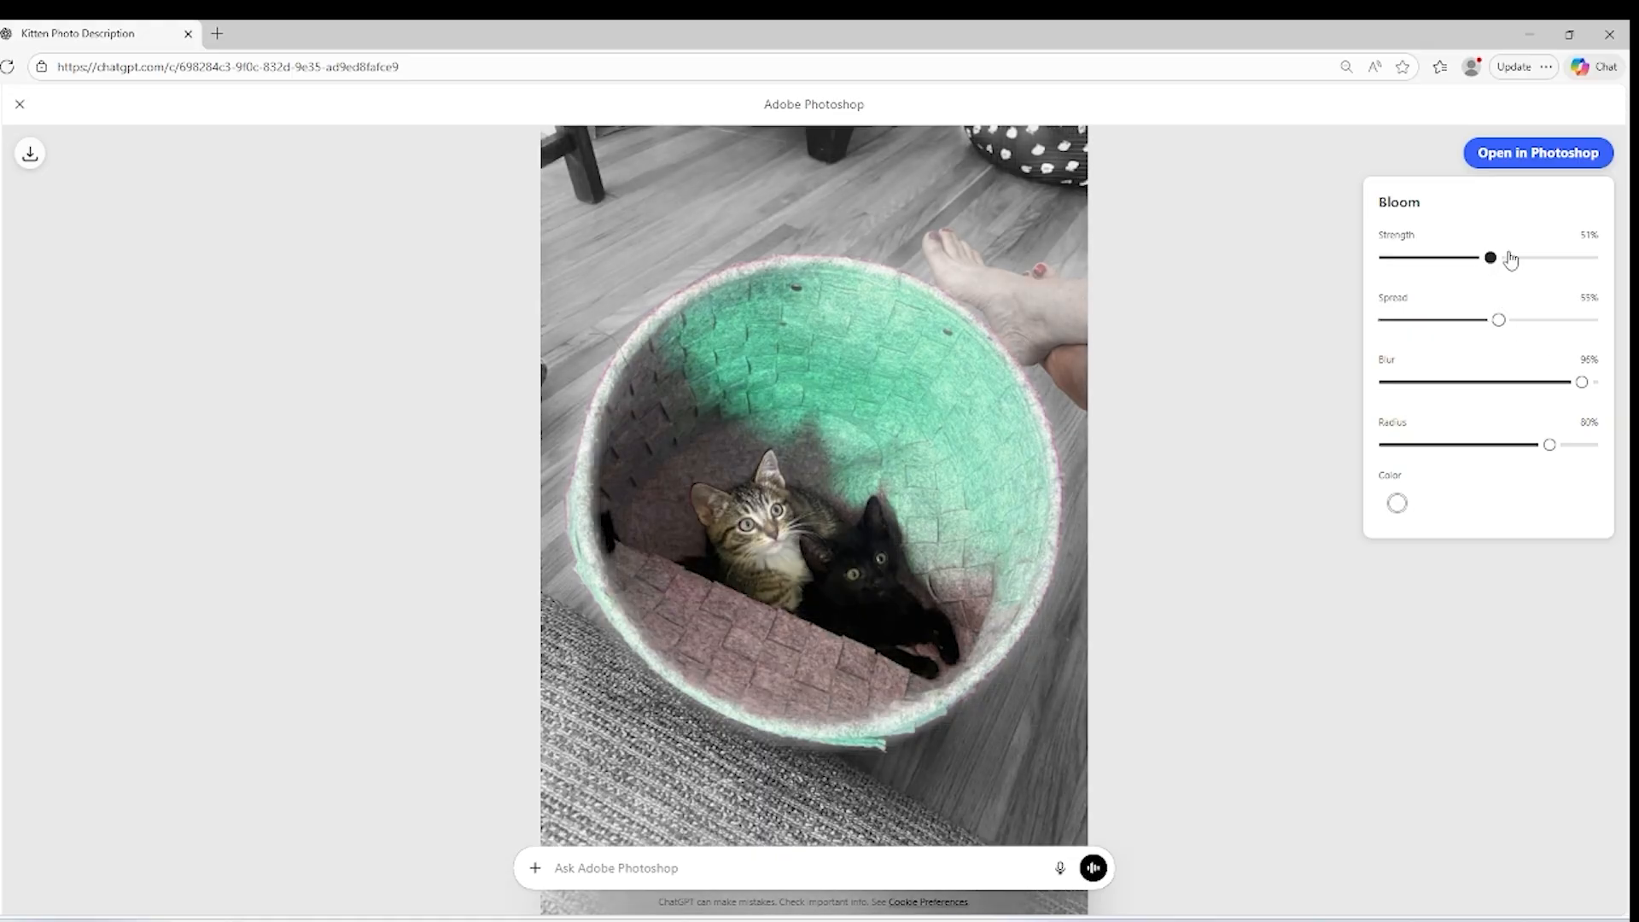
mouse_move(1496, 257)
left_mouse_down()
mouse_move(1580, 253)
mouse_move(1401, 278)
mouse_move(1473, 274)
left_mouse_up()
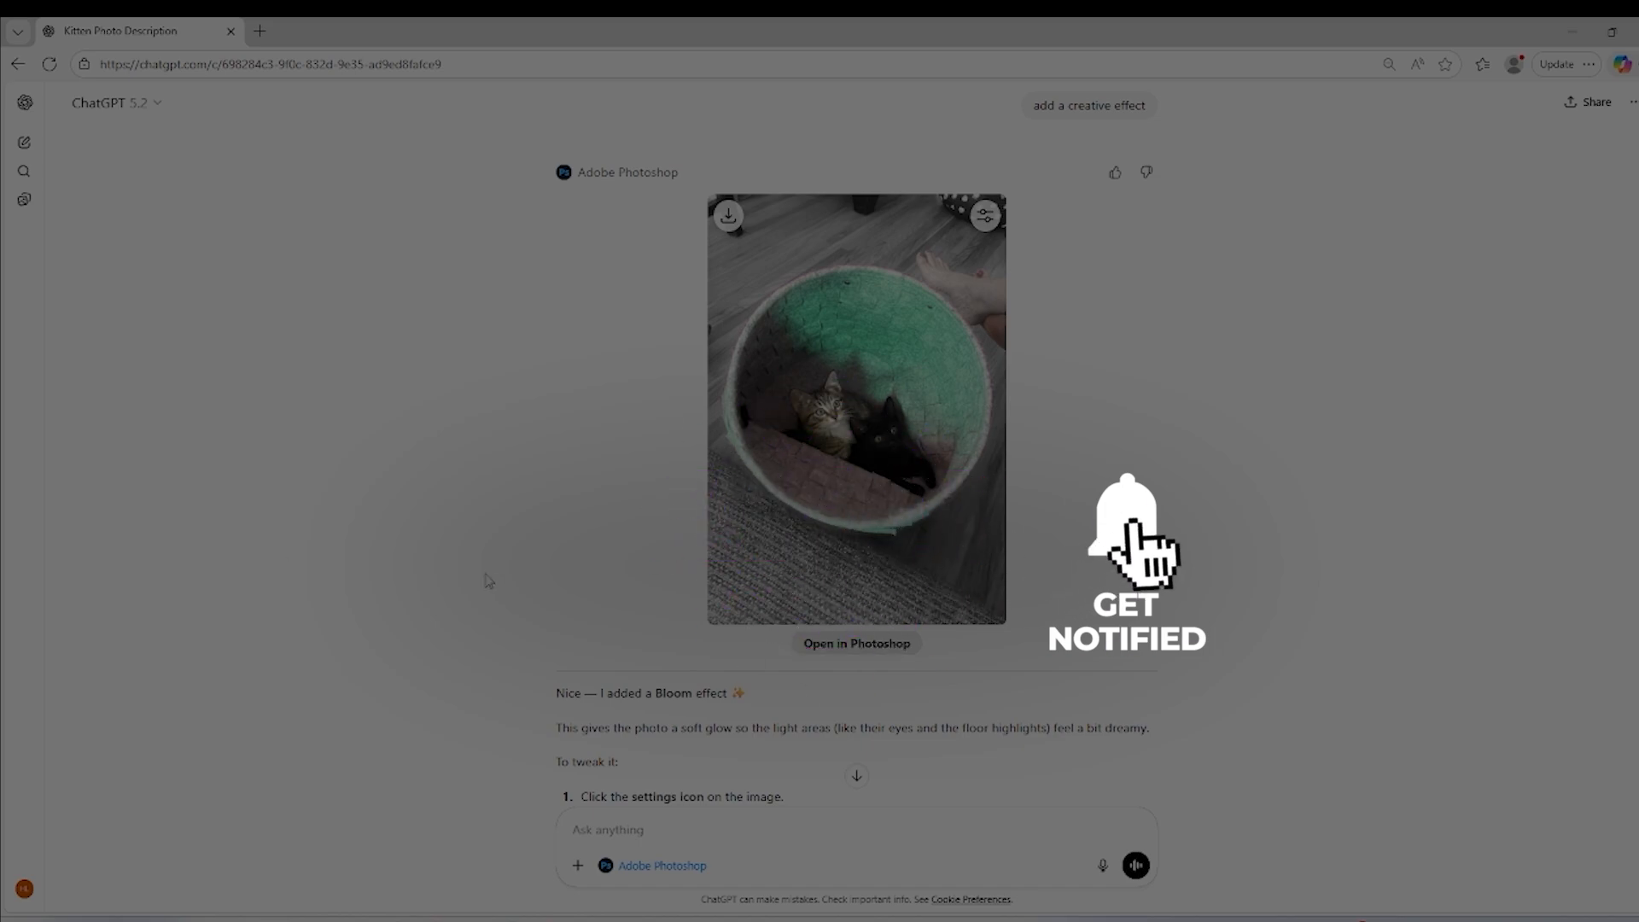
Send the request "remove the bloom effect"
scroll(696, 687, "down", 3)
left_click(850, 824)
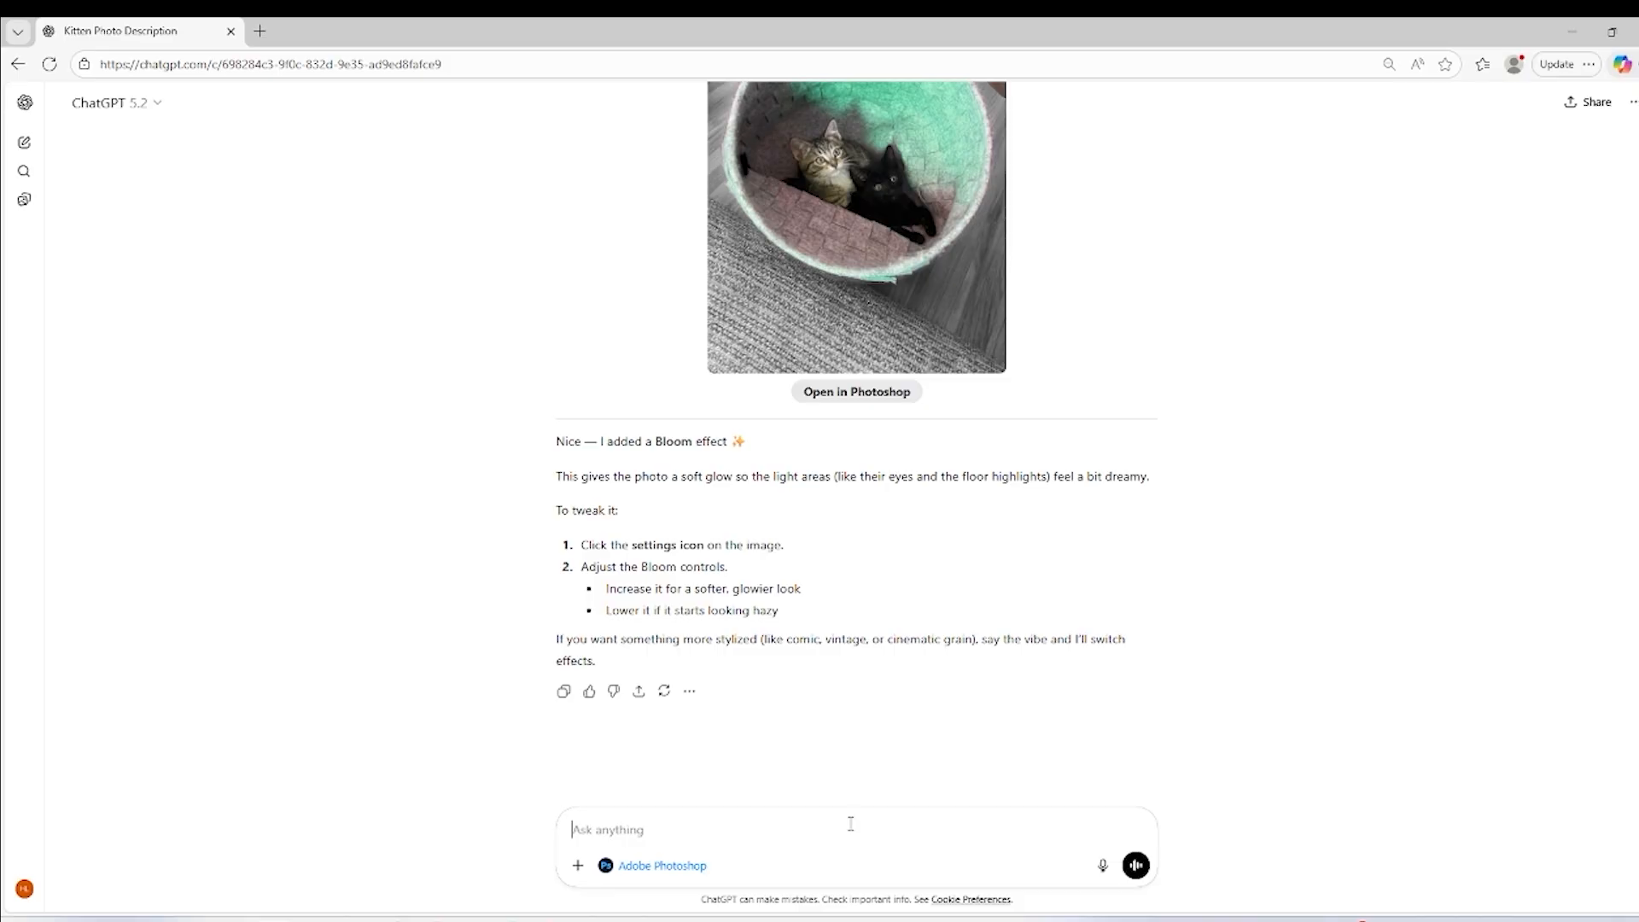
type("remove the bloom effect")
key("Return")
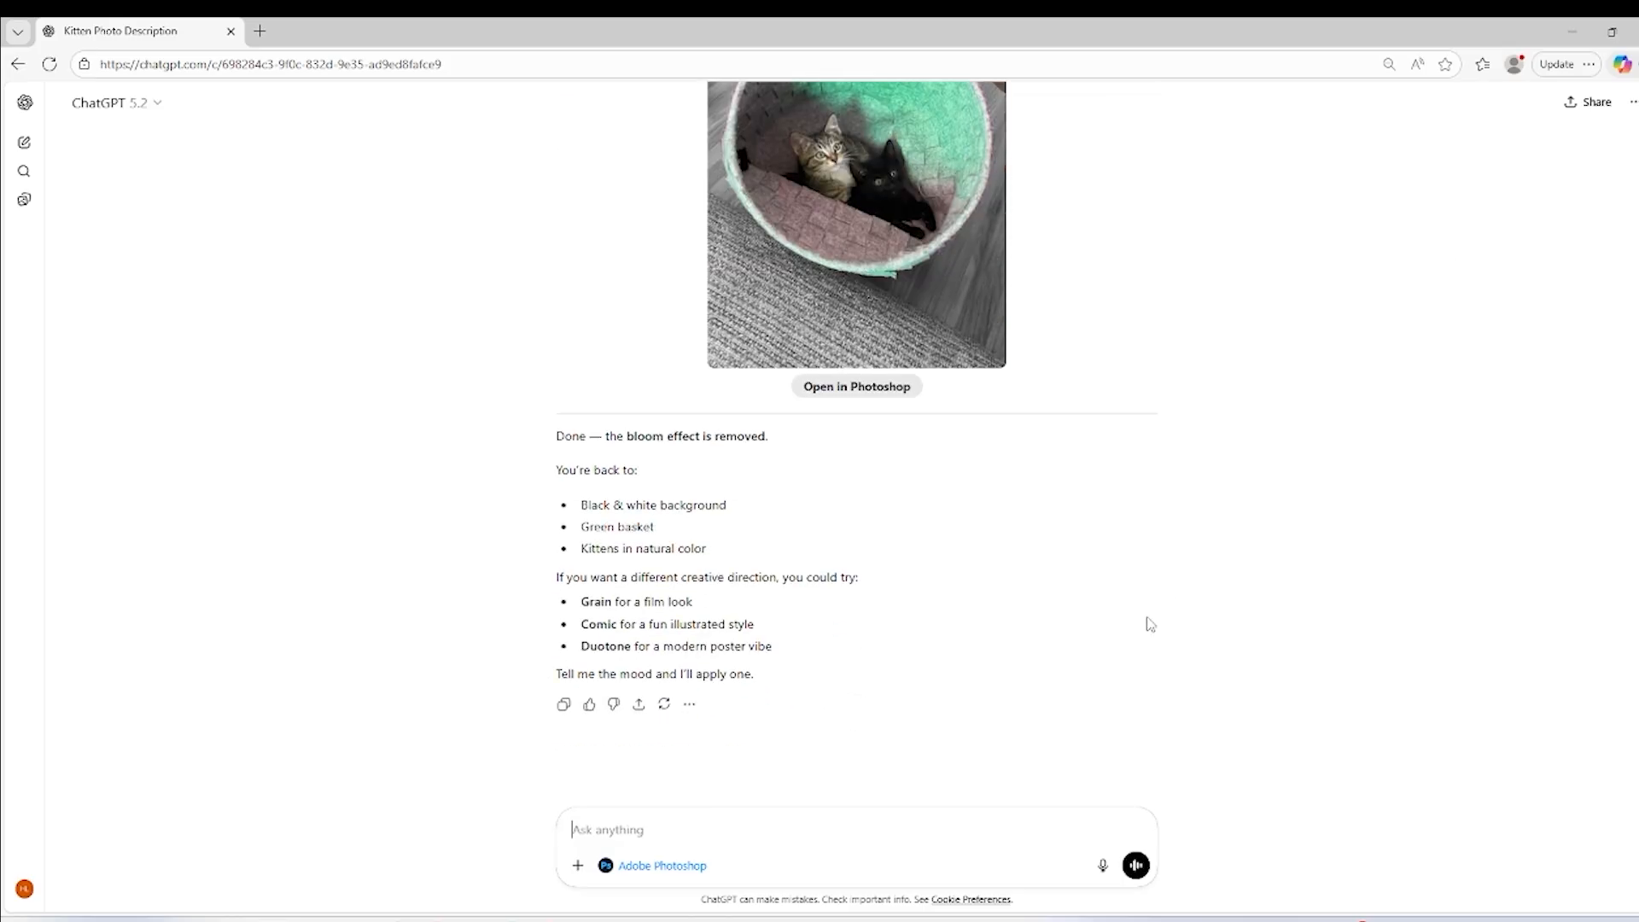
Try to add an object to the photo by sending the request "add a mouse"
type("add")
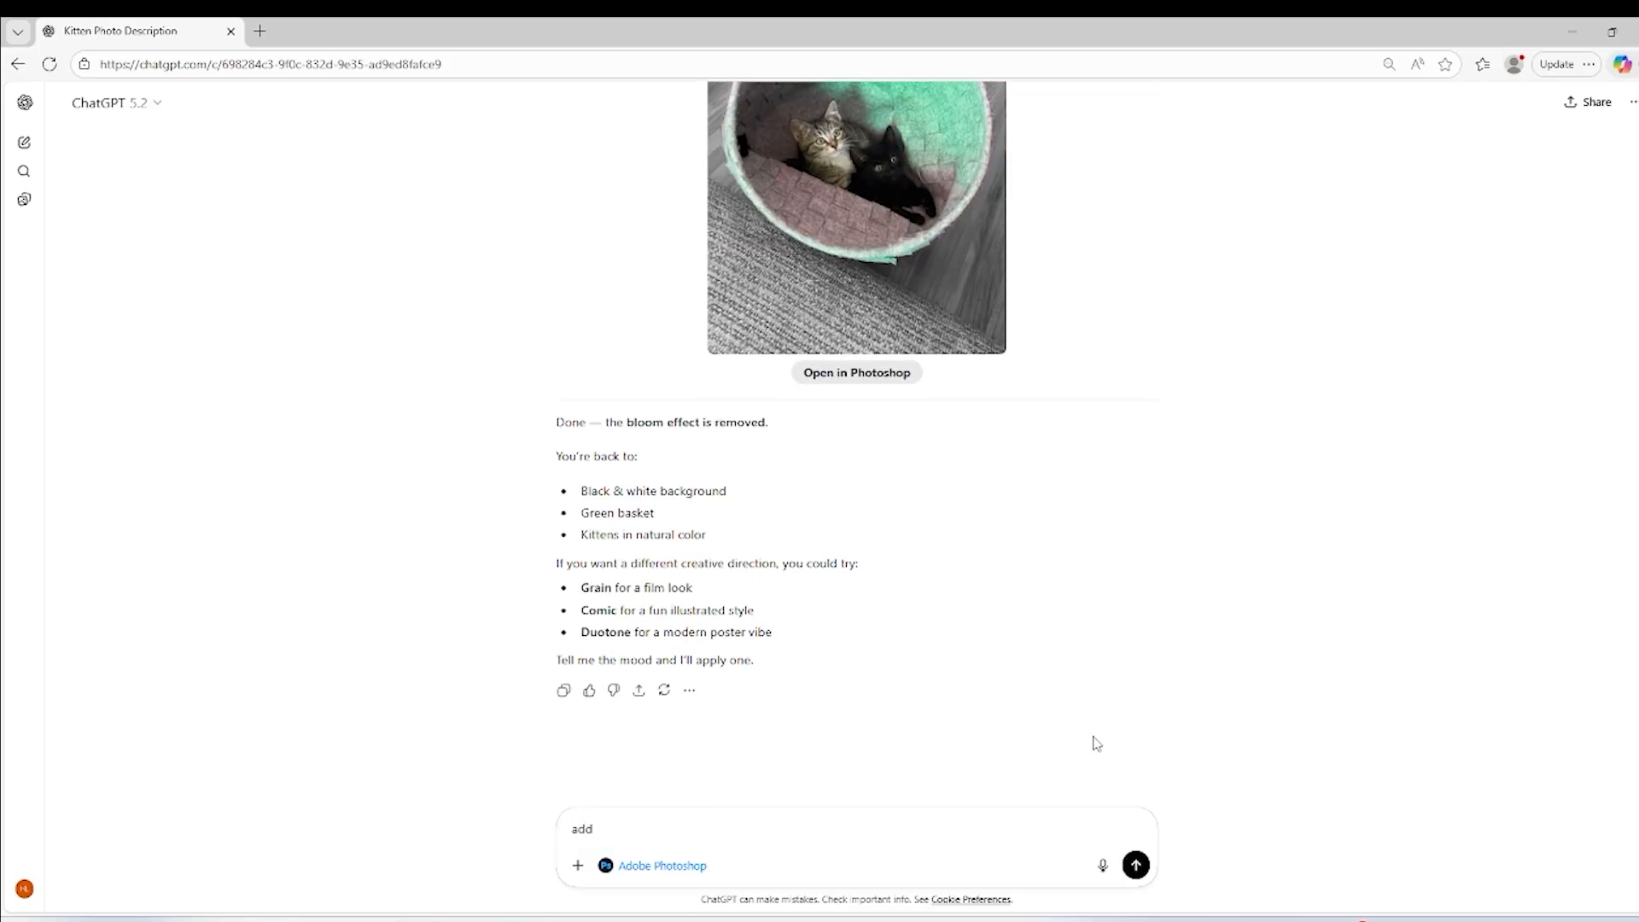
type(" a mouse")
left_click(604, 830)
left_click(1136, 865)
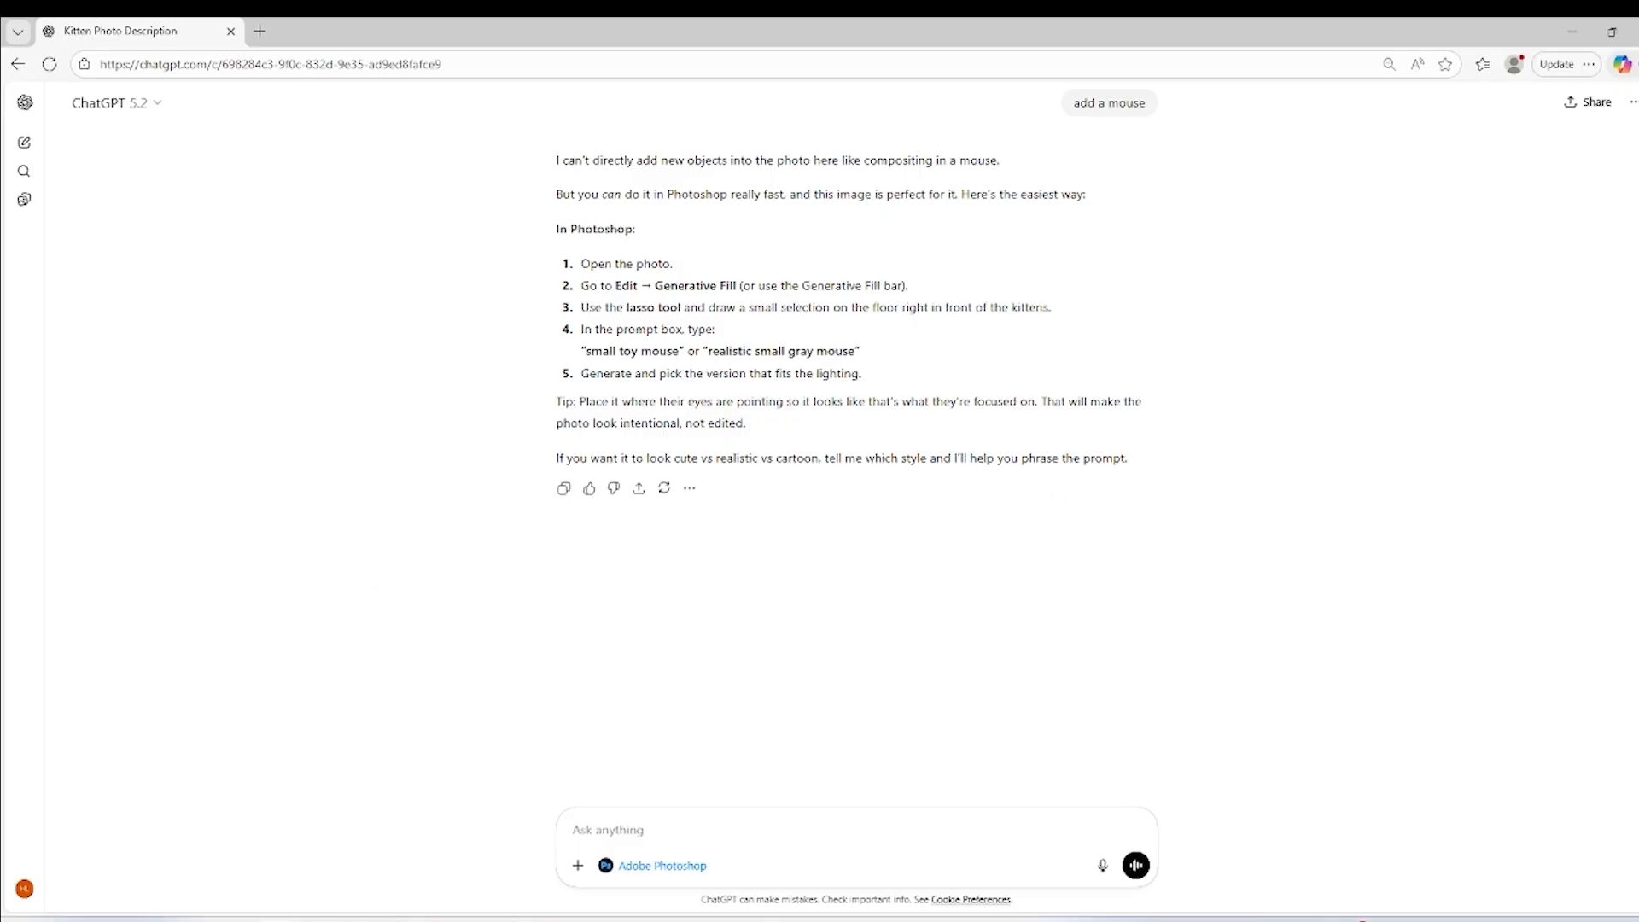
Open the latest edited kitten photo in Photoshop on the web
scroll(720, 329, "up", 8)
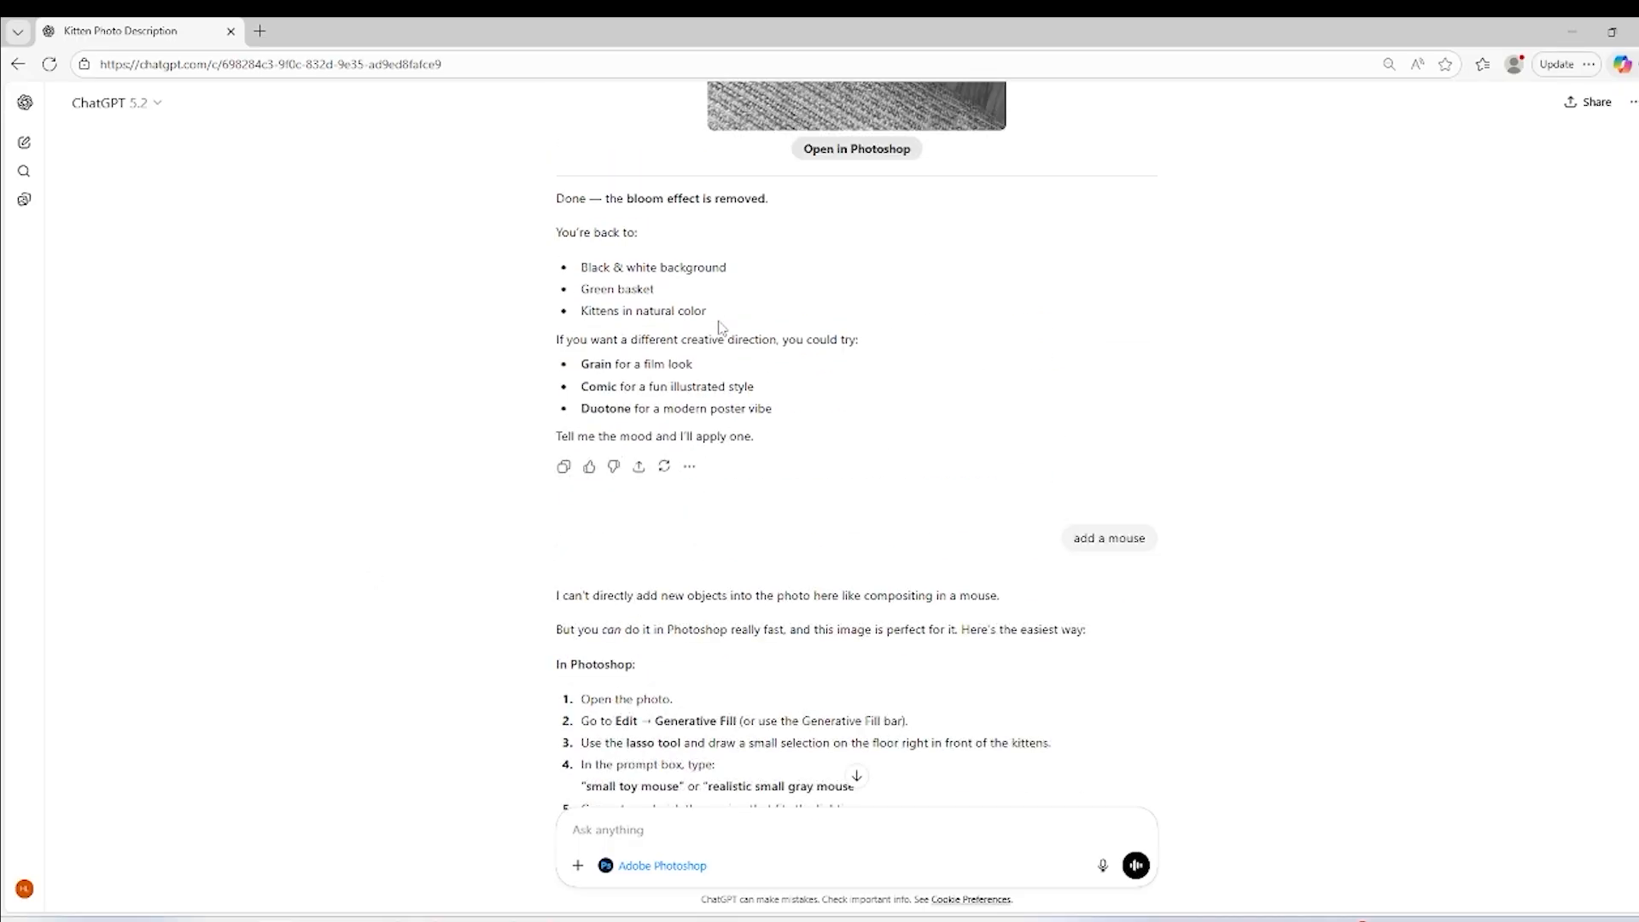
left_click(885, 411)
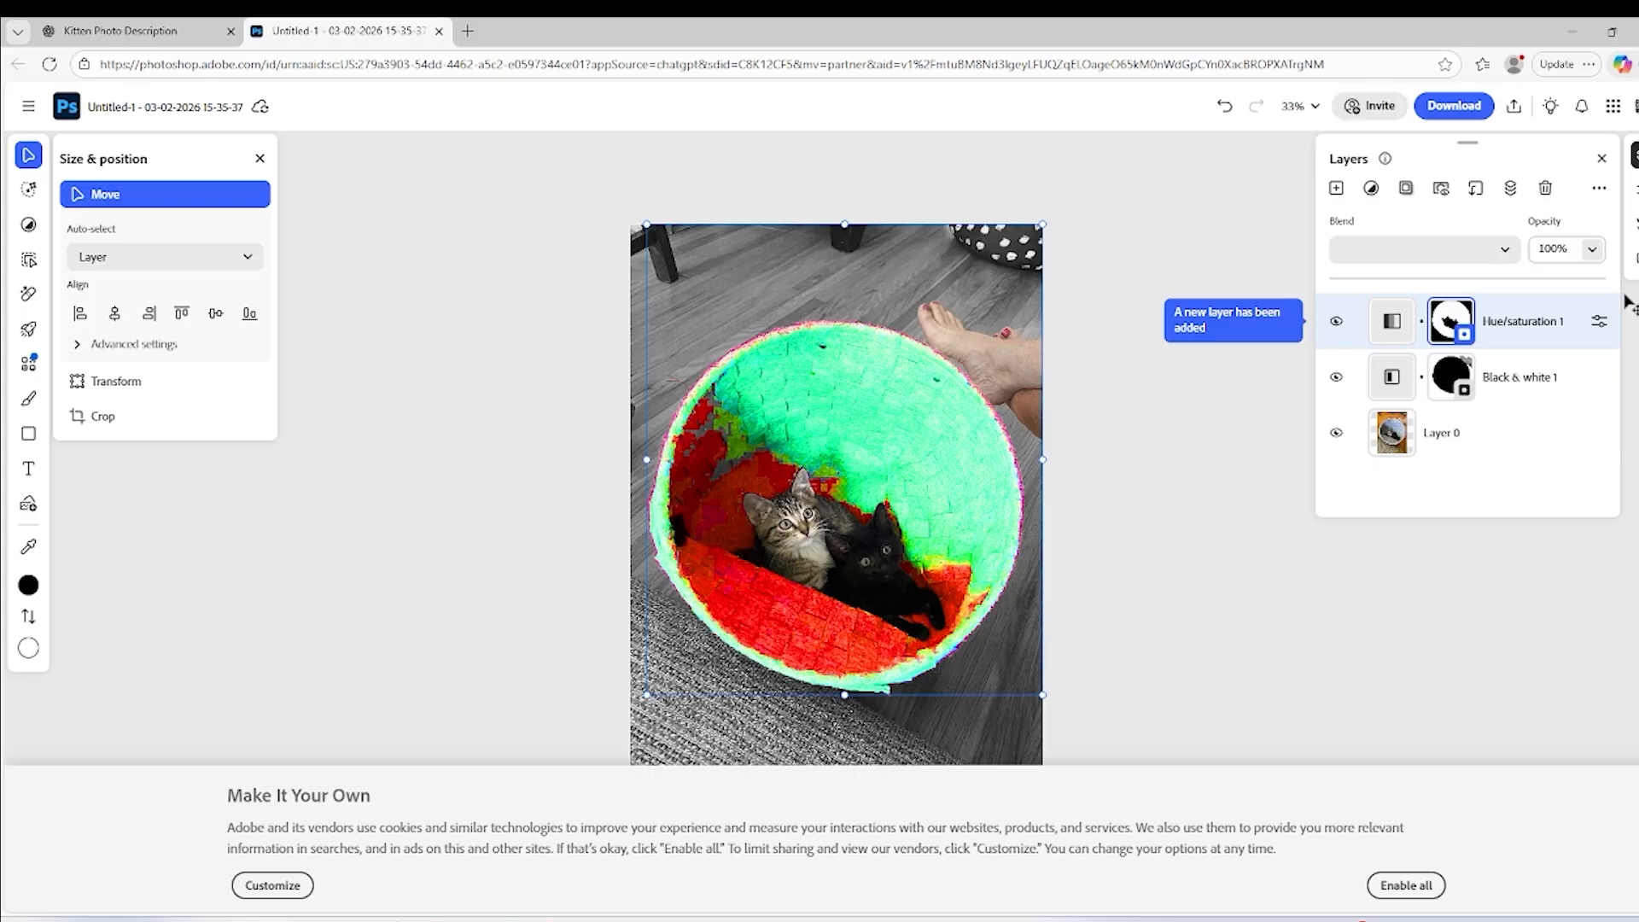
Change the Hue/saturation 1 adjustment layer to hue -101 and saturation 7
left_click(1602, 328)
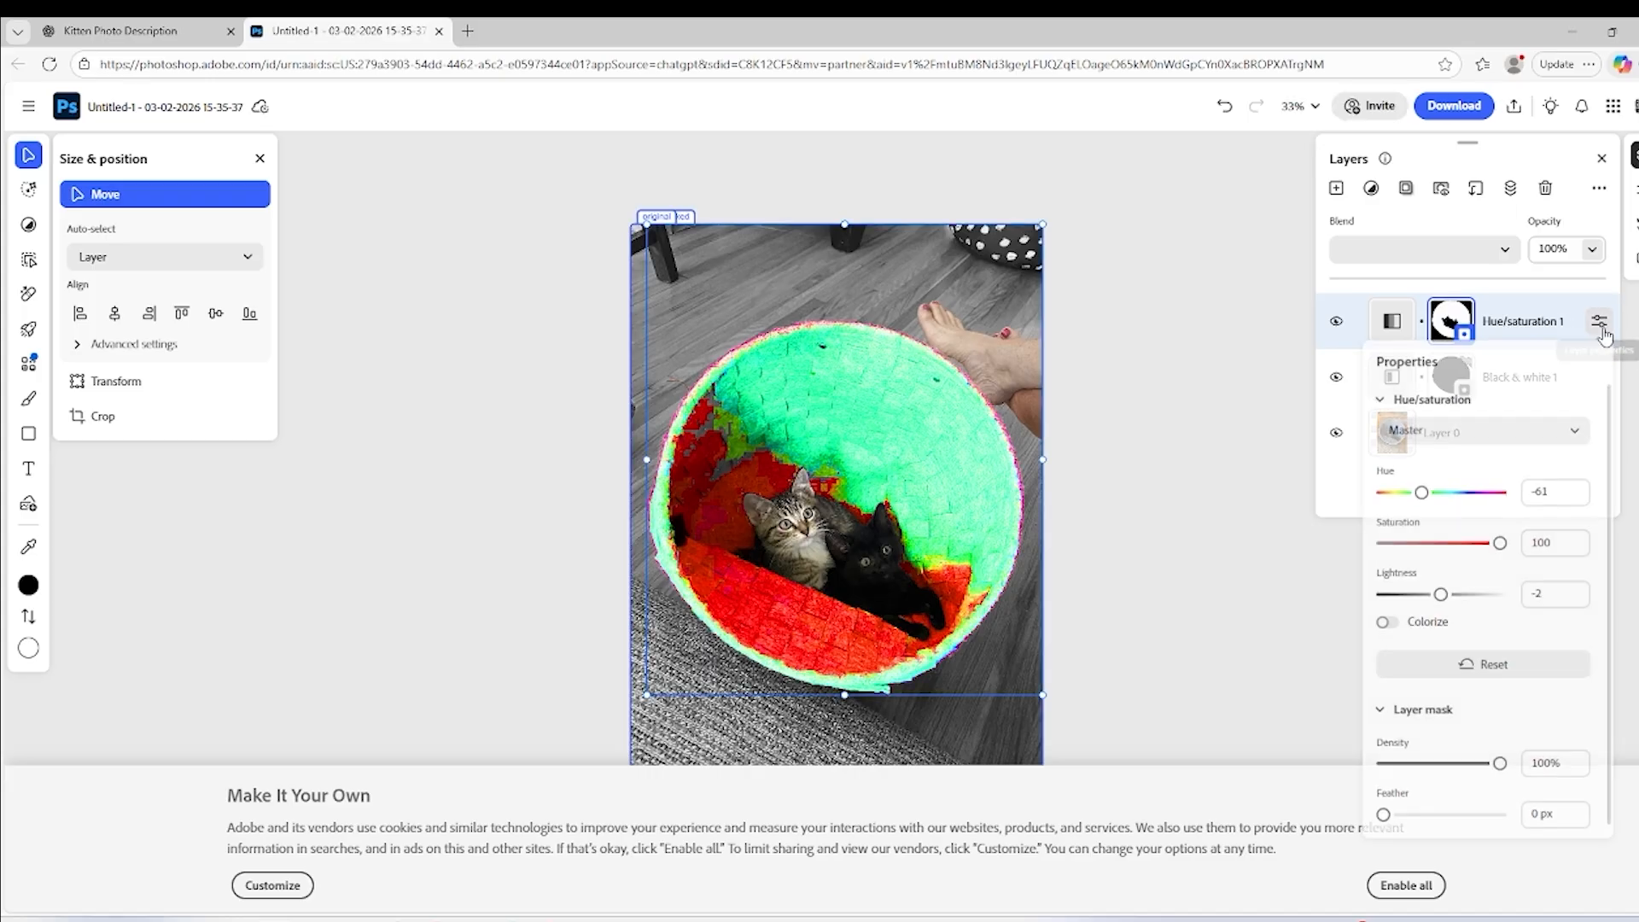
left_click_drag(1428, 506, 1415, 507)
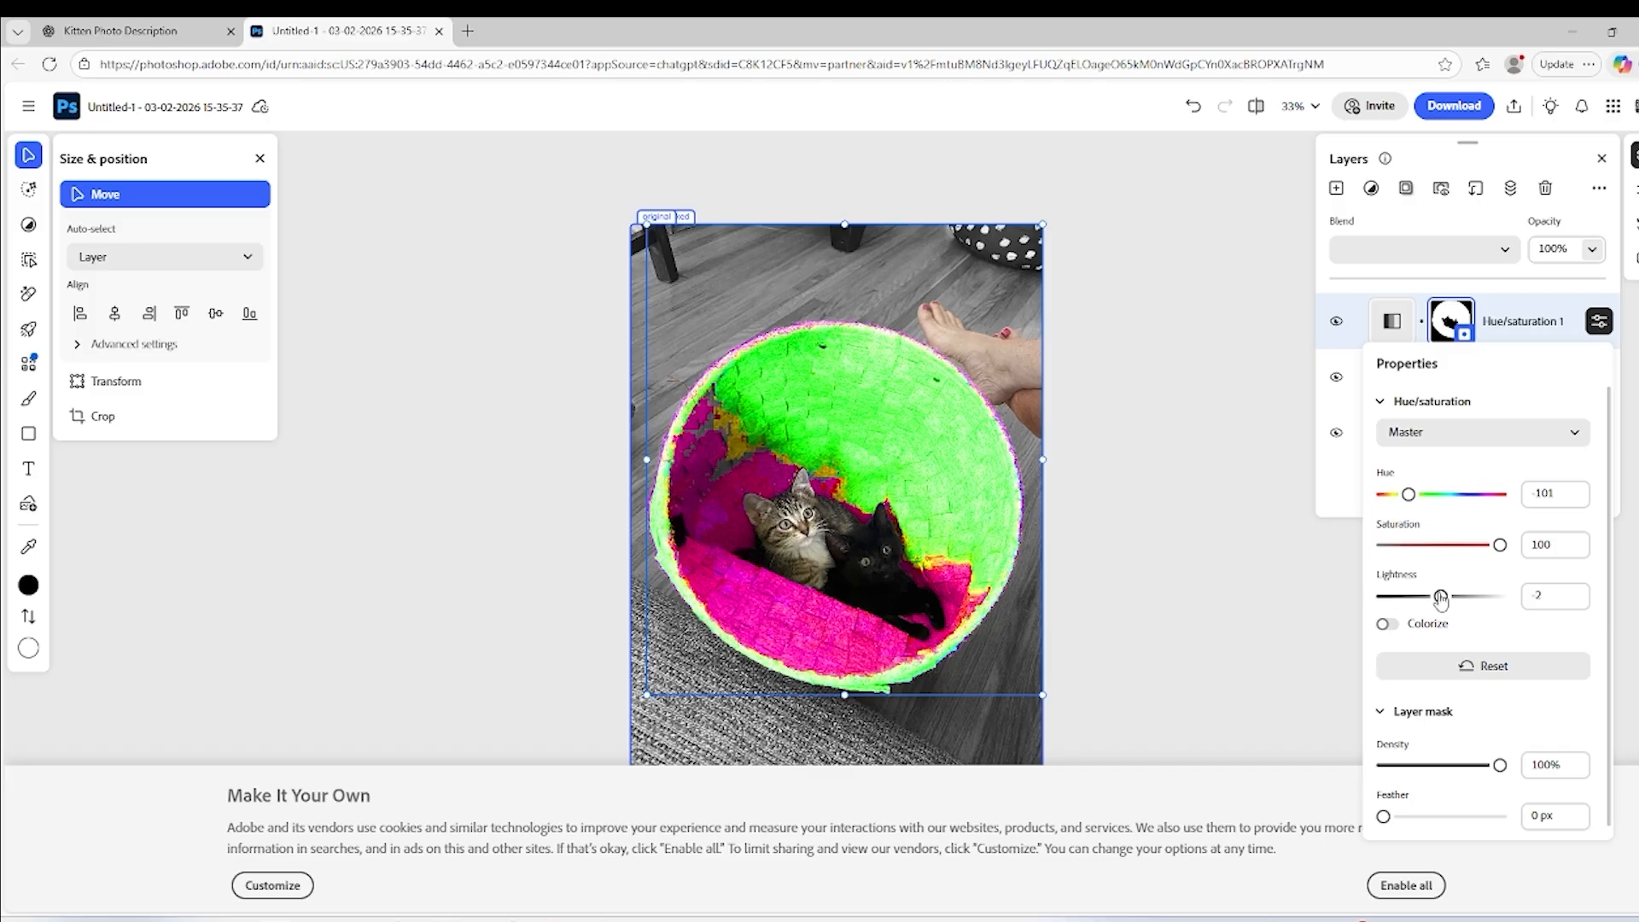
left_click_drag(1500, 546, 1450, 555)
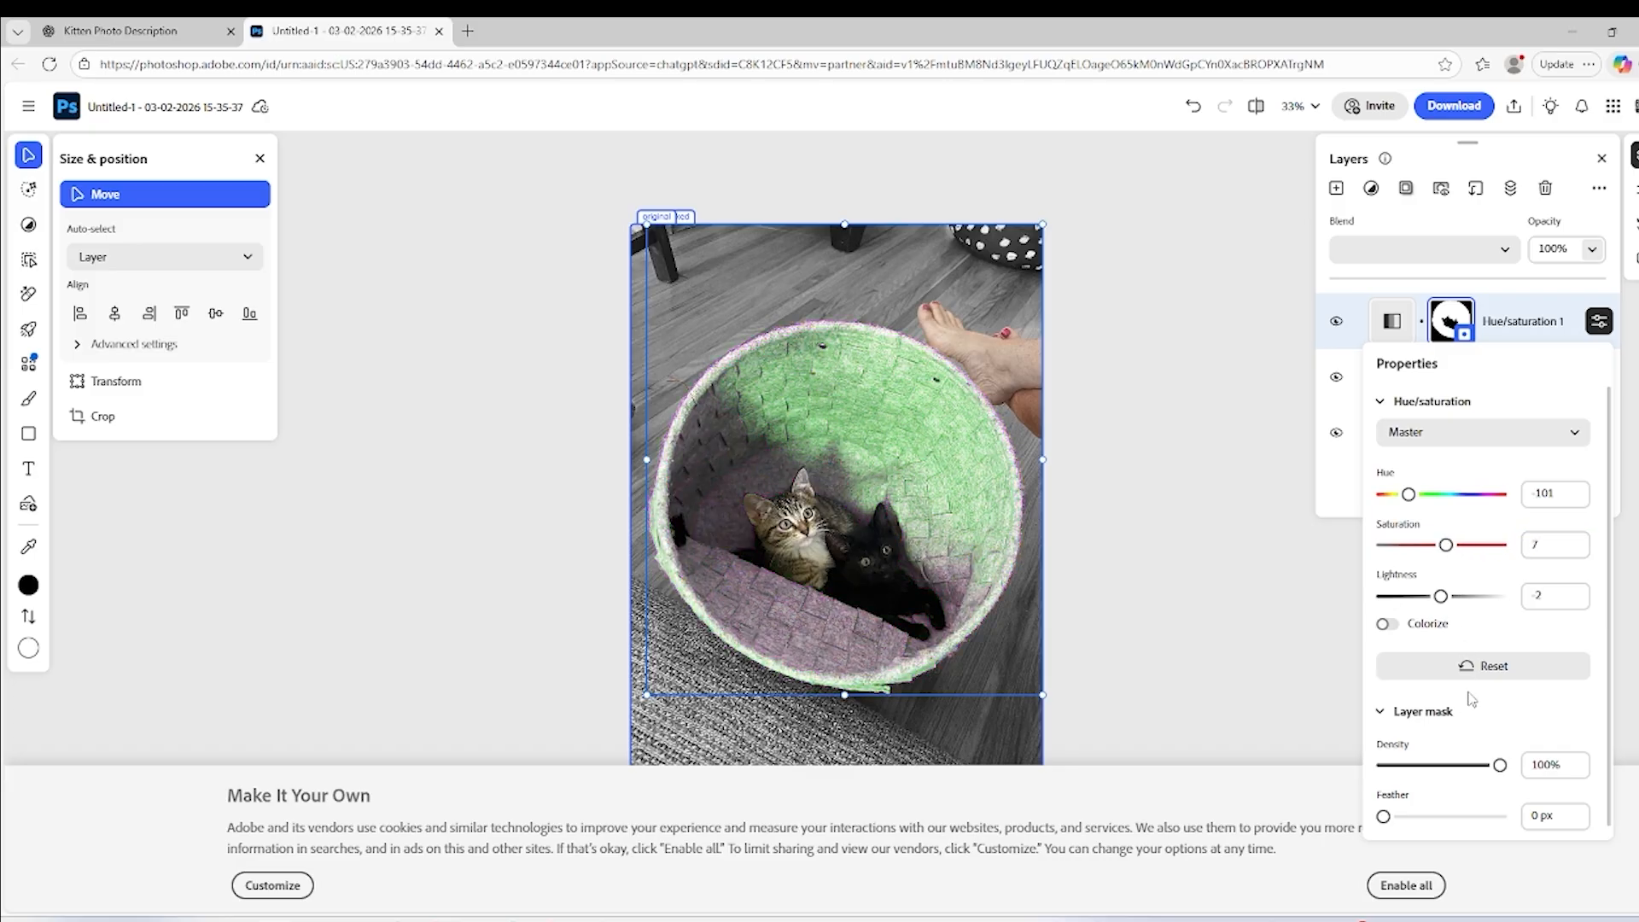